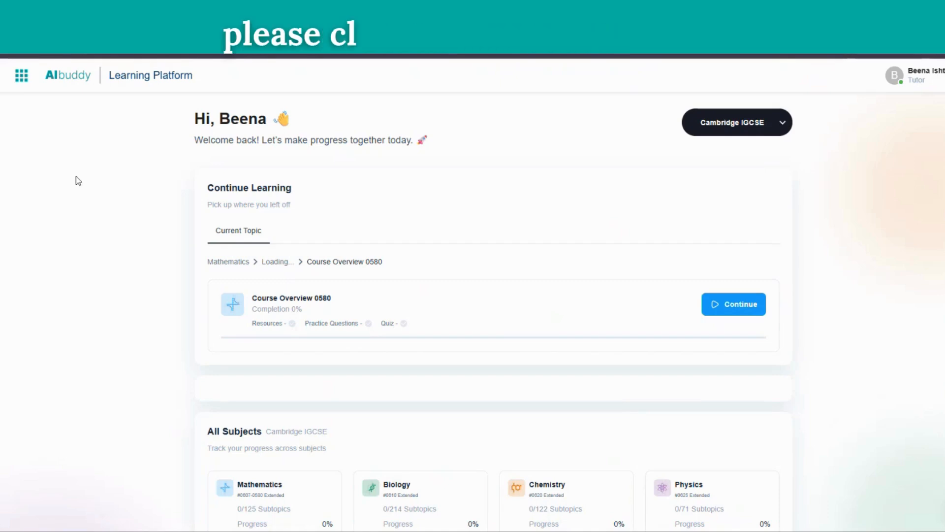
Step: Open the Test Builder and start creating a new test
{"action": "left_click", "coordinate": [22, 75]}
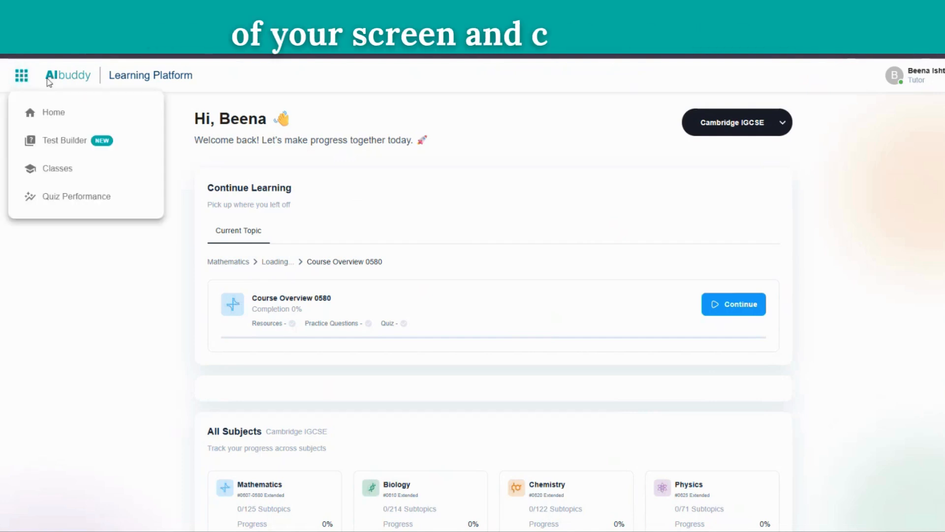
{"action": "left_click", "coordinate": [72, 144]}
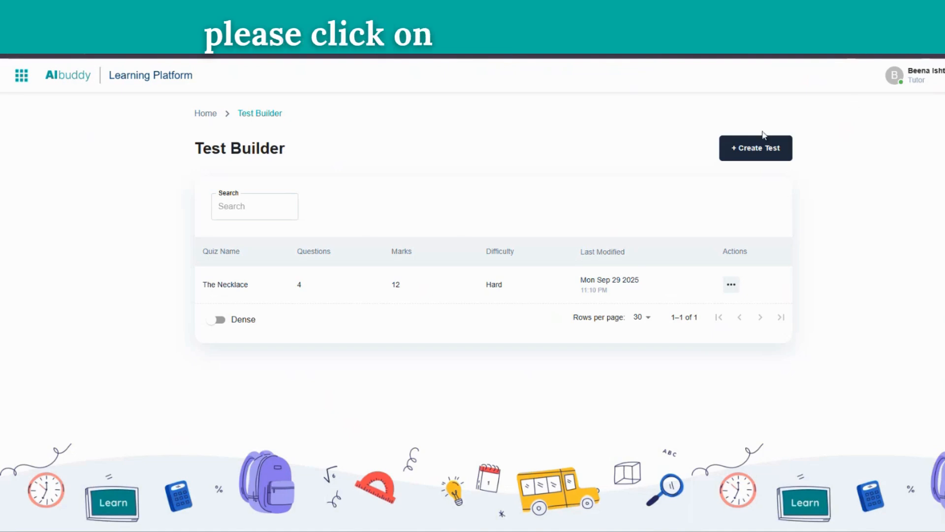
{"action": "left_click", "coordinate": [764, 153]}
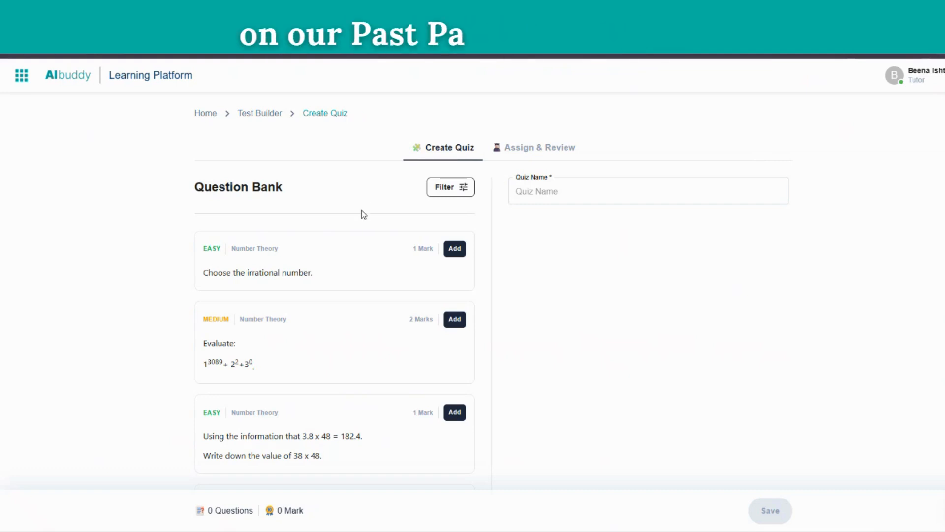
Step: Set the question bank filter to the Cambridge IGCSE curriculum and the Mathematics subject
{"action": "scroll", "coordinate": [358, 318], "scroll_direction": "down", "scroll_amount": 2}
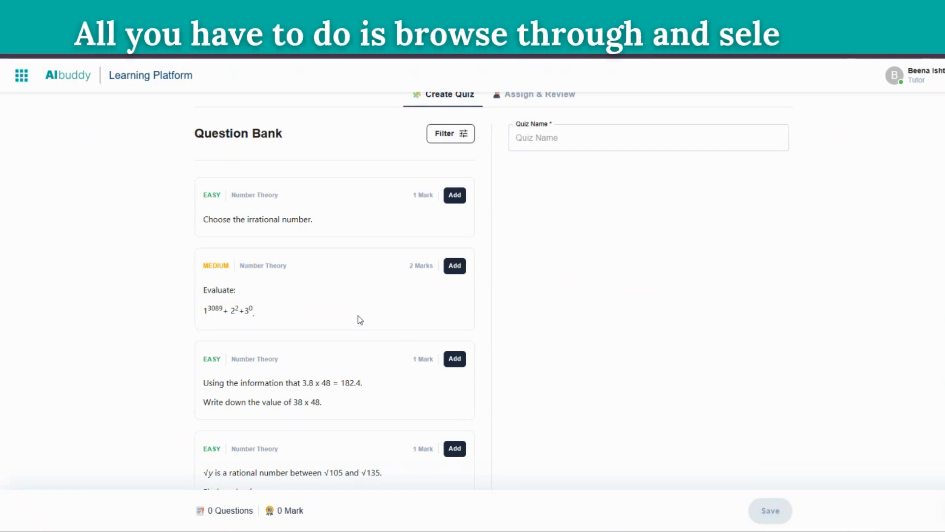
{"action": "scroll", "coordinate": [358, 316], "scroll_direction": "up", "scroll_amount": 1}
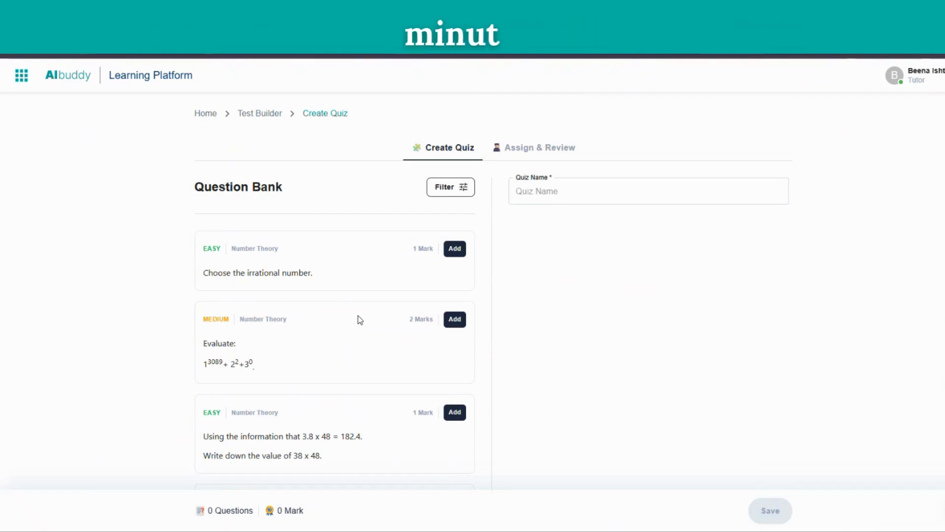
{"action": "left_click", "coordinate": [451, 195]}
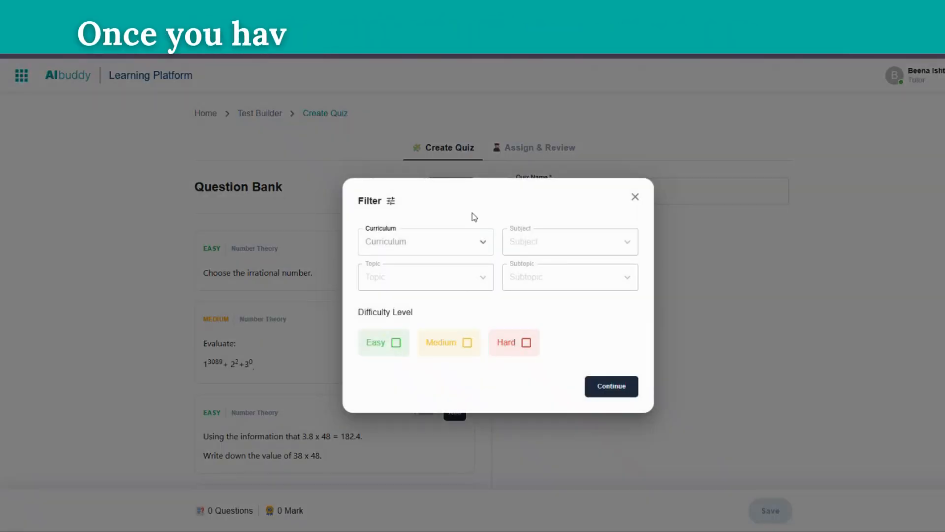
{"action": "left_click", "coordinate": [485, 241]}
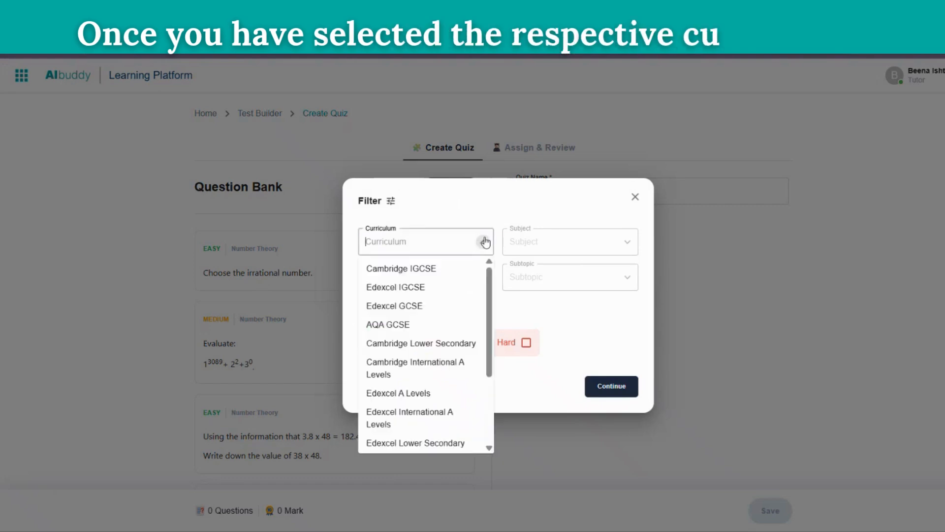
{"action": "left_click", "coordinate": [450, 268]}
{"action": "left_click", "coordinate": [622, 246]}
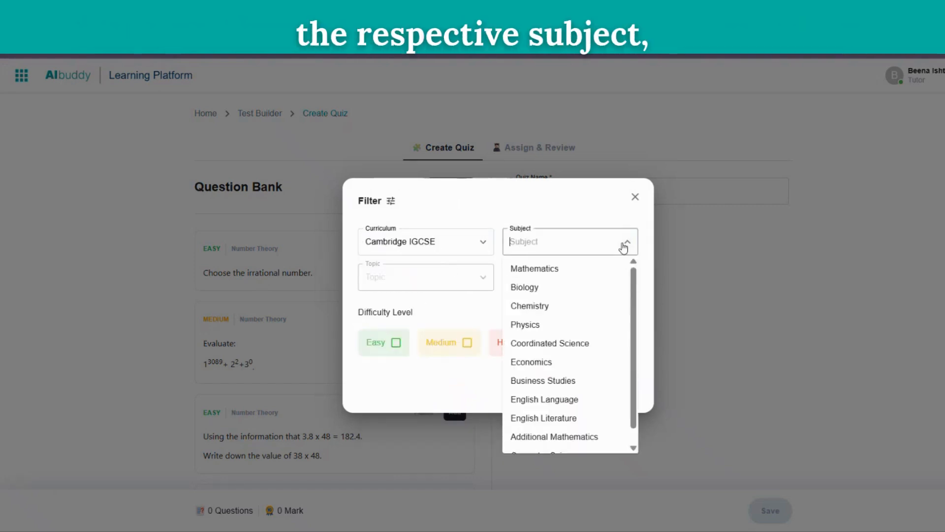
{"action": "left_click", "coordinate": [597, 268]}
Step: Narrow the filter to the Algebra topic, Substitution subtopic and Medium and Hard difficulty, and apply it
{"action": "left_click", "coordinate": [485, 279]}
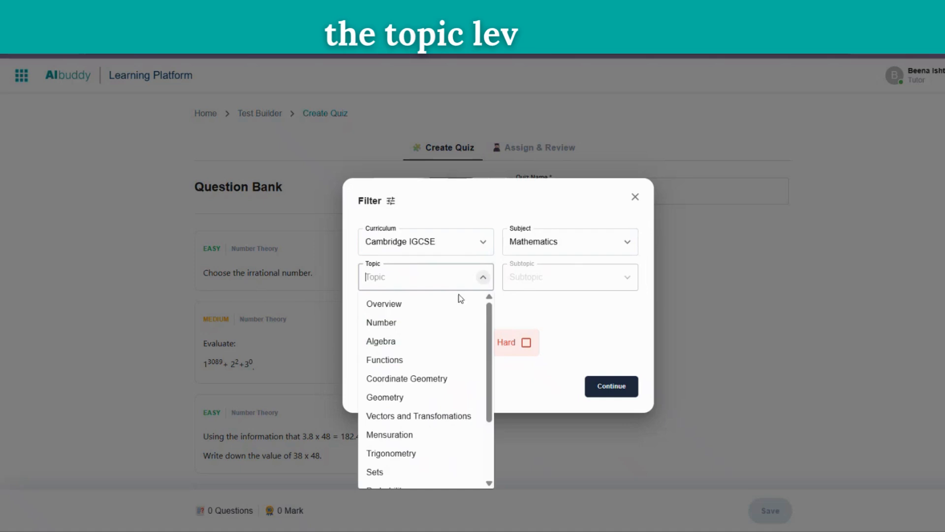
{"action": "left_click", "coordinate": [429, 345]}
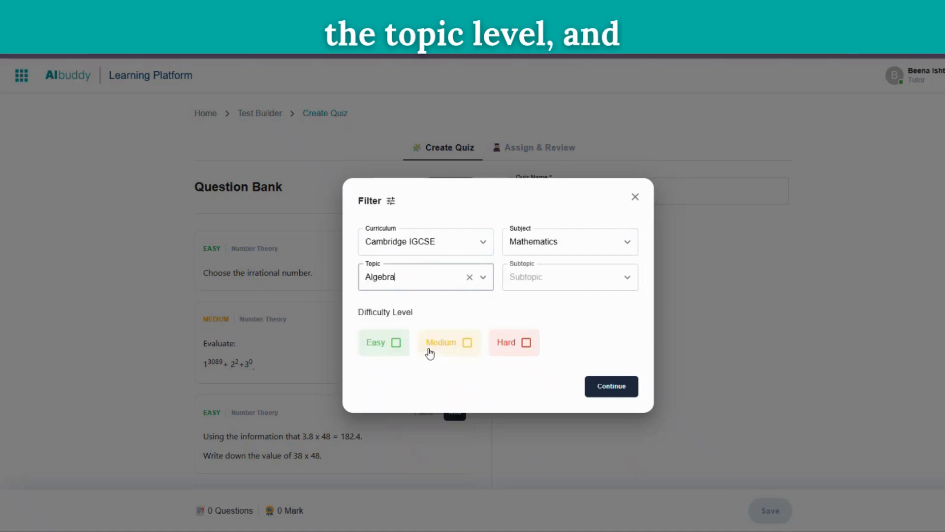
{"action": "left_click", "coordinate": [627, 277]}
{"action": "left_click", "coordinate": [569, 339]}
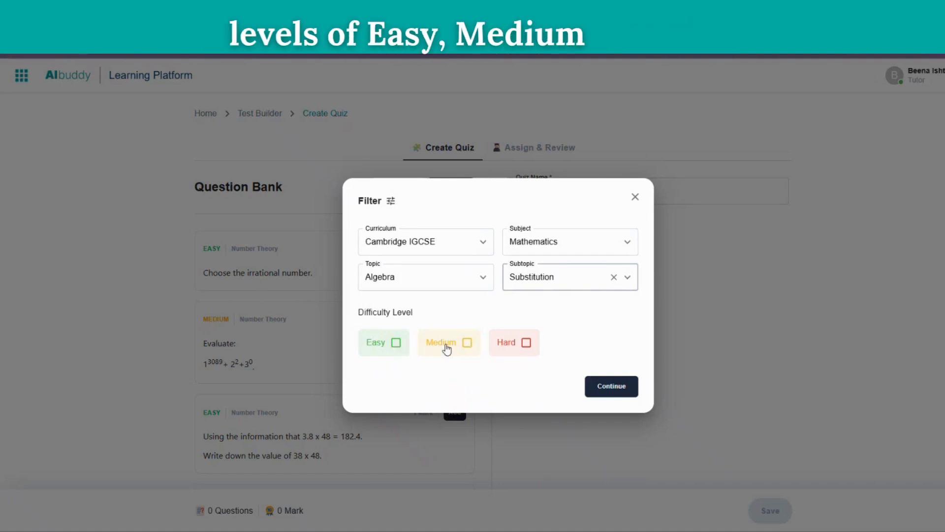
{"action": "left_click", "coordinate": [468, 343]}
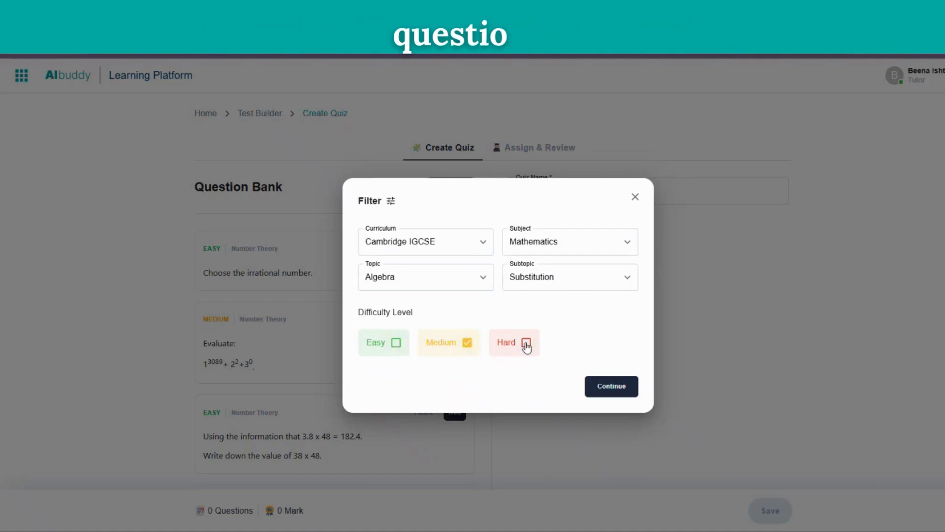
{"action": "left_click", "coordinate": [627, 392]}
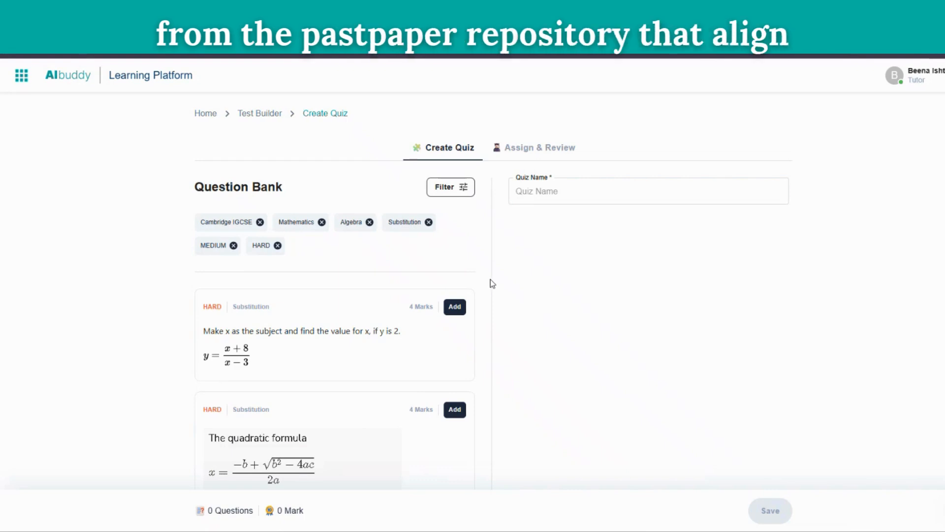
Step: Add the hard 4-mark question on making x the subject when y is 2 to the quiz
{"action": "scroll", "coordinate": [409, 327], "scroll_direction": "down", "scroll_amount": 4}
{"action": "scroll", "coordinate": [409, 328], "scroll_direction": "up", "scroll_amount": 3}
{"action": "left_click", "coordinate": [458, 230]}
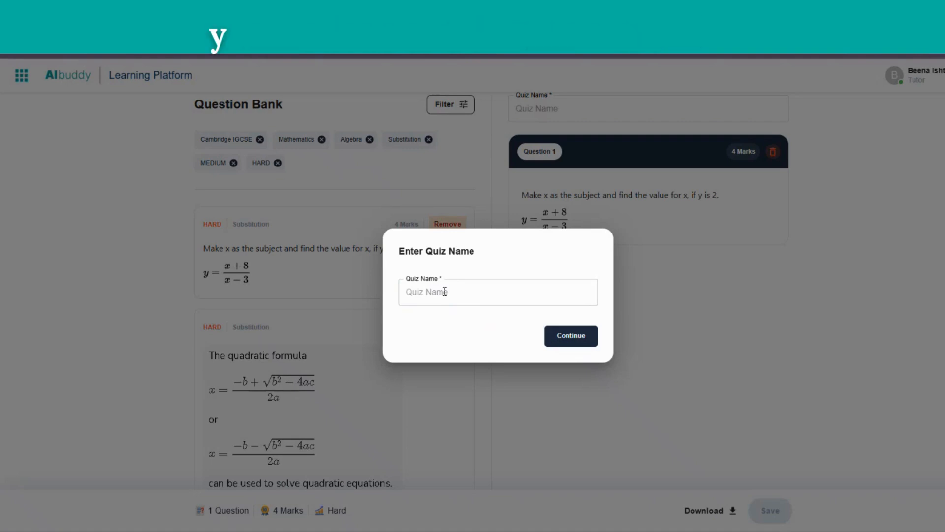
Step: Name the quiz "Algebra - test for Class 11"
{"action": "left_click", "coordinate": [445, 292]}
{"action": "type", "text": "Alg"}
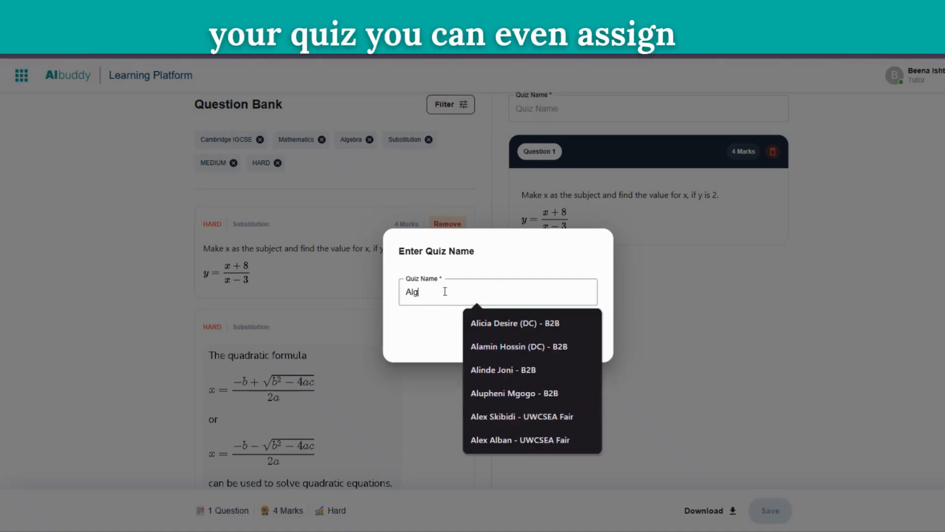
{"action": "type", "text": "ebra - Test"}
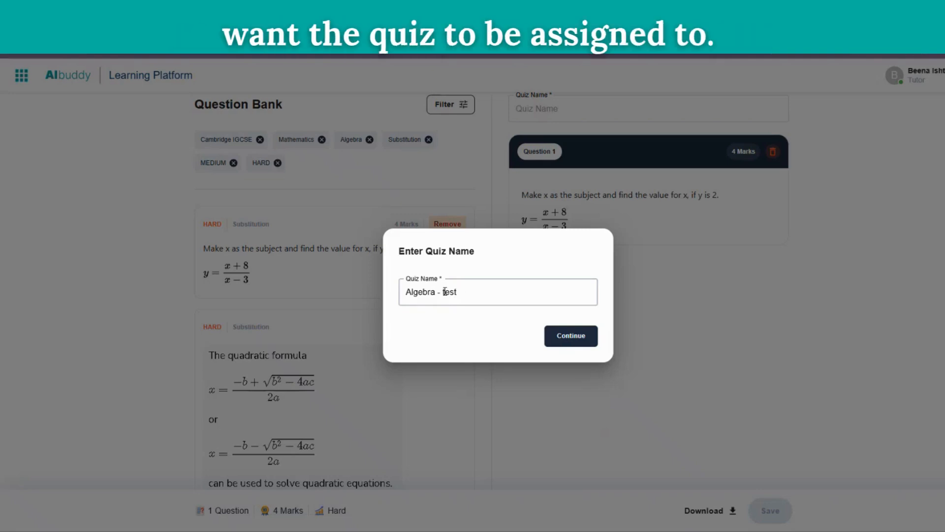
{"action": "type", "text": " for Class 11"}
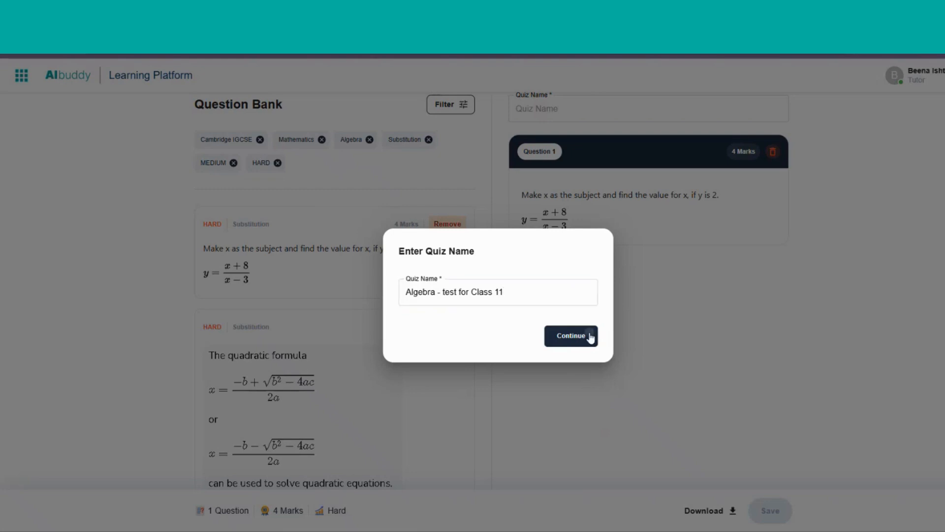
{"action": "left_click", "coordinate": [590, 337]}
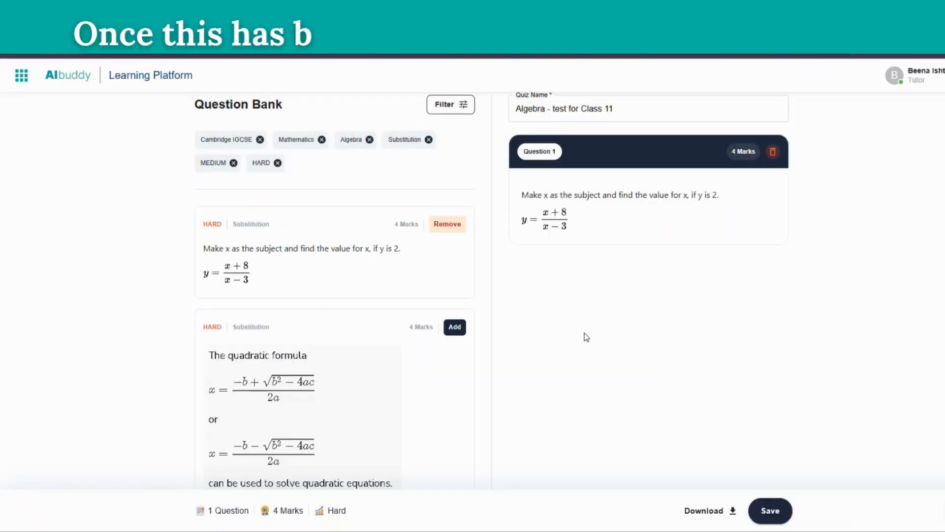
Step: Add the S = ut + ½at² question with u = 30m/s and the question making p the subject of 2px + 3p = 1 + 2x
{"action": "scroll", "coordinate": [372, 406], "scroll_direction": "down", "scroll_amount": 7}
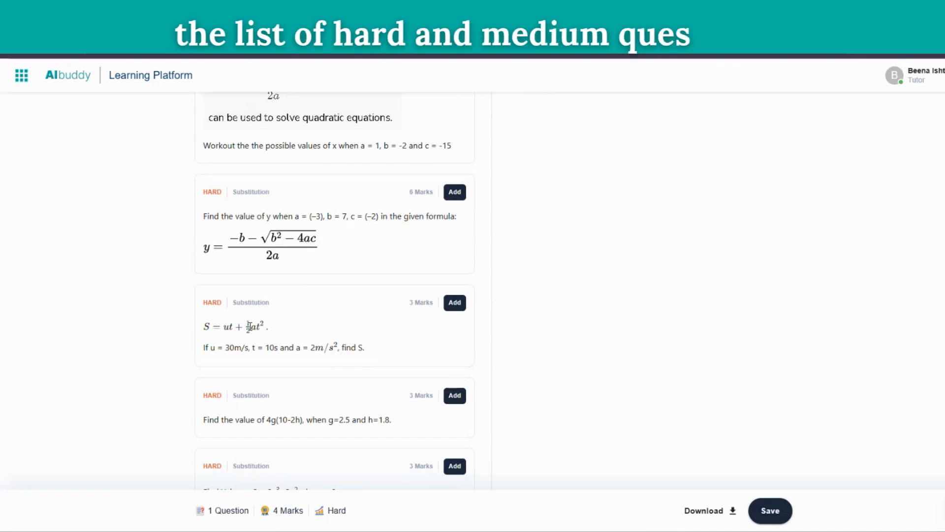
{"action": "scroll", "coordinate": [251, 322], "scroll_direction": "down", "scroll_amount": 1}
{"action": "left_click", "coordinate": [458, 234]}
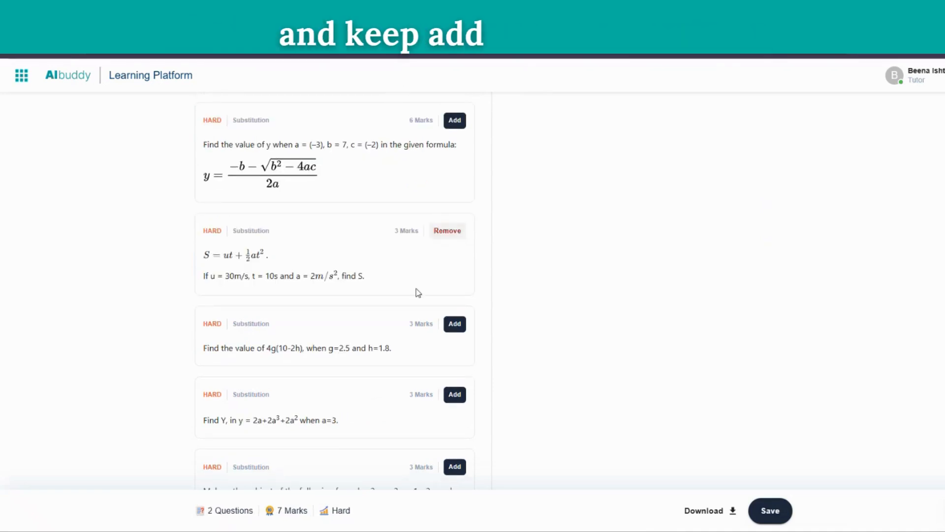
{"action": "scroll", "coordinate": [397, 320], "scroll_direction": "down", "scroll_amount": 3}
{"action": "left_click", "coordinate": [455, 333]}
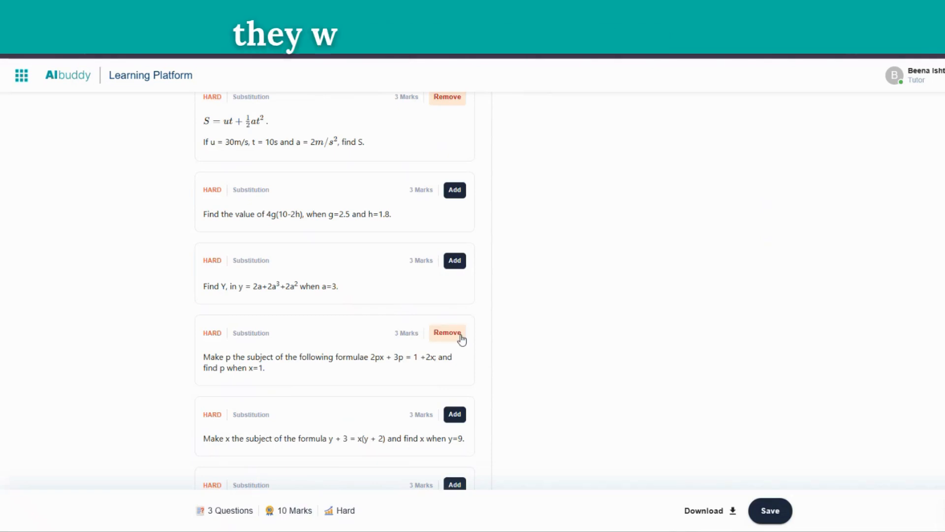
Step: Check the quiz's question list, and add the 4g(10-2h) question and the question finding p for t = 2, u = 3, v = 5
{"action": "scroll", "coordinate": [647, 183], "scroll_direction": "up", "scroll_amount": 10}
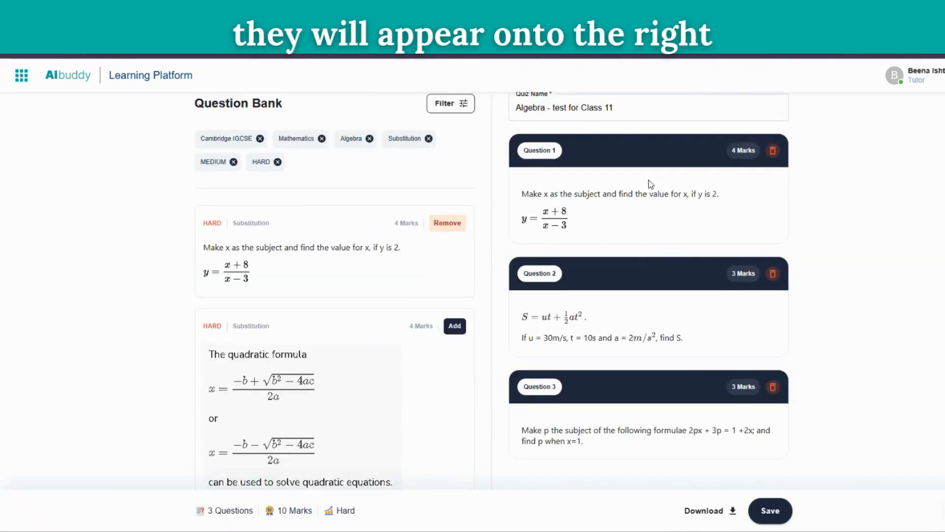
{"action": "scroll", "coordinate": [650, 184], "scroll_direction": "up", "scroll_amount": 2}
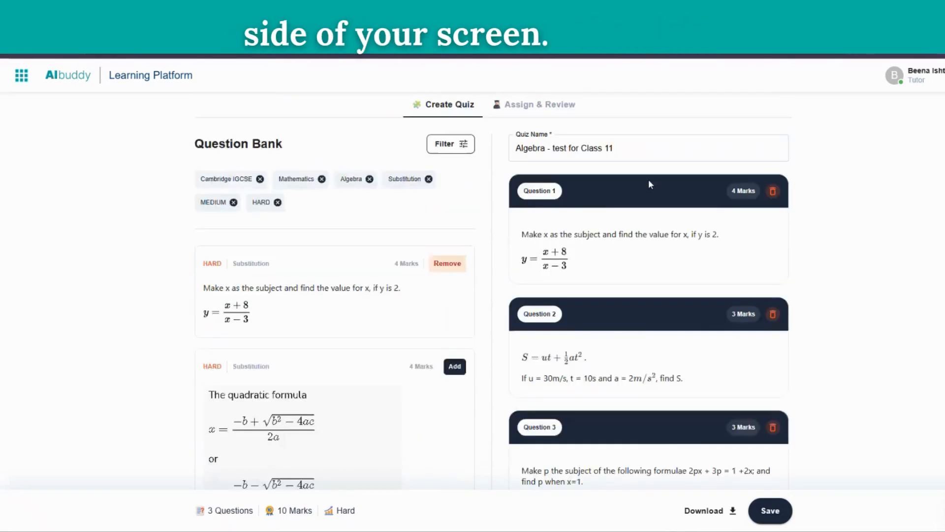
{"action": "scroll", "coordinate": [649, 184], "scroll_direction": "down", "scroll_amount": 5}
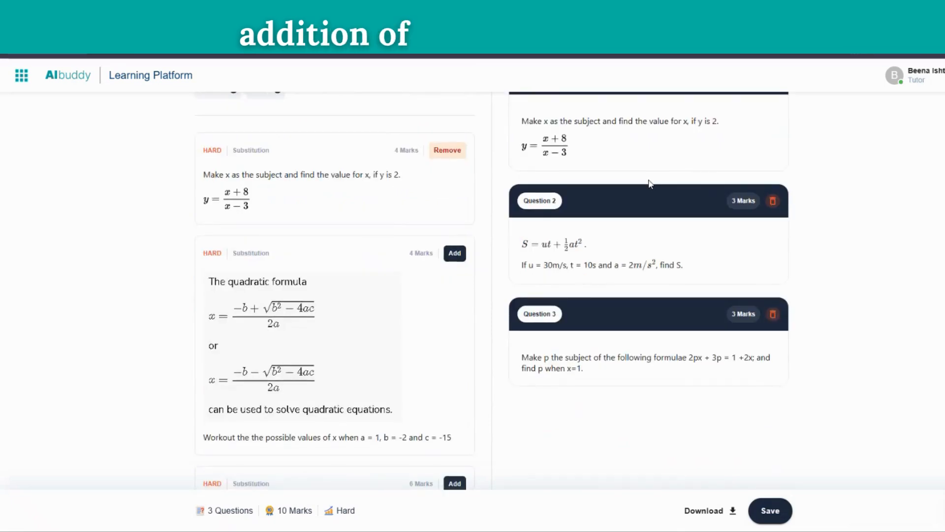
{"action": "scroll", "coordinate": [590, 335], "scroll_direction": "up", "scroll_amount": 5}
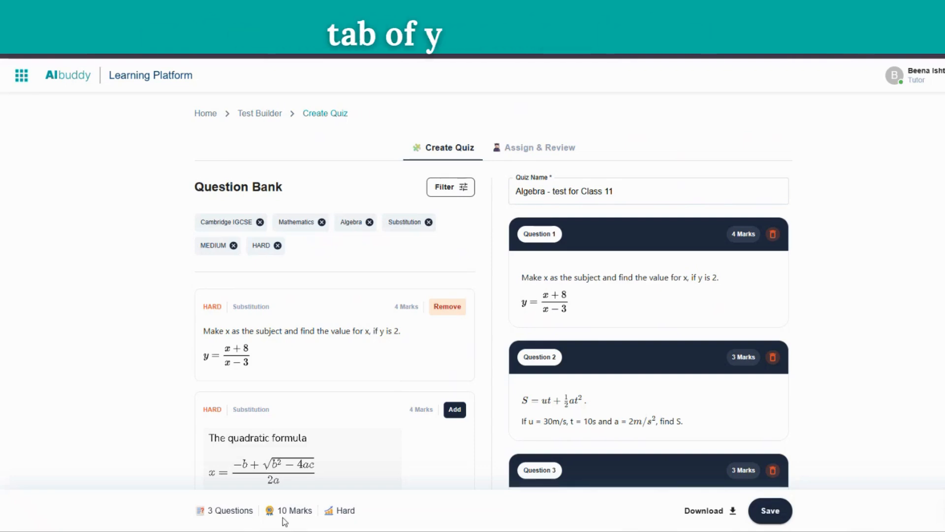
{"action": "scroll", "coordinate": [459, 422], "scroll_direction": "down", "scroll_amount": 8}
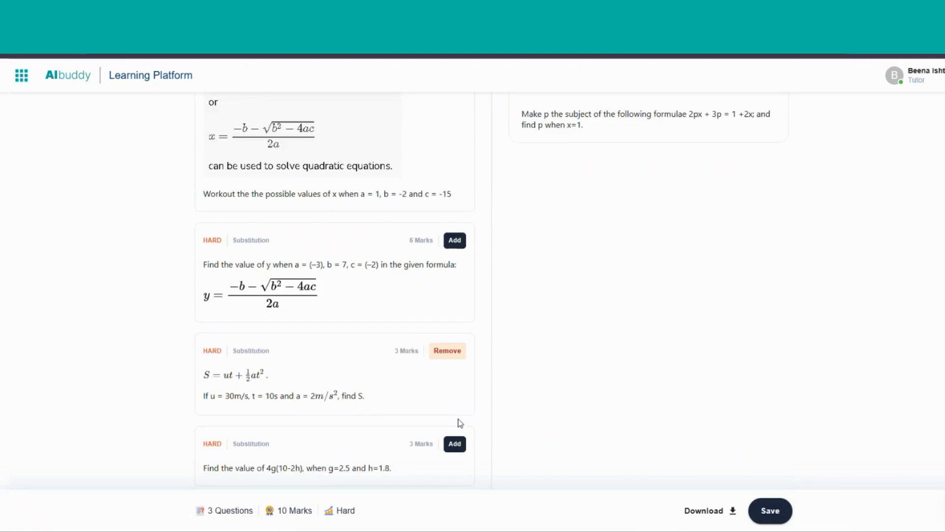
{"action": "left_click", "coordinate": [455, 443]}
{"action": "scroll", "coordinate": [454, 451], "scroll_direction": "down", "scroll_amount": 6}
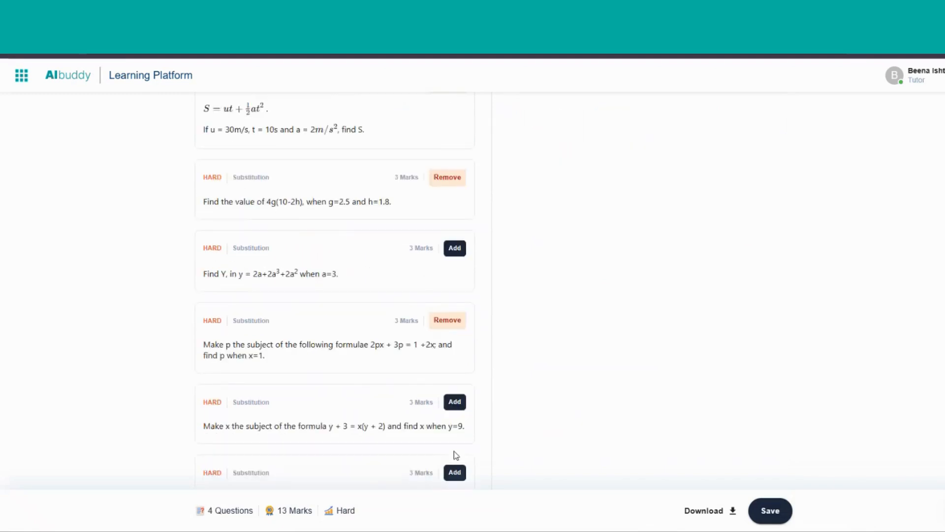
{"action": "left_click", "coordinate": [455, 438]}
Step: Load more questions and add the S = ut + ½at² question that asks for t with s = 125m
{"action": "scroll", "coordinate": [457, 438], "scroll_direction": "down", "scroll_amount": 6}
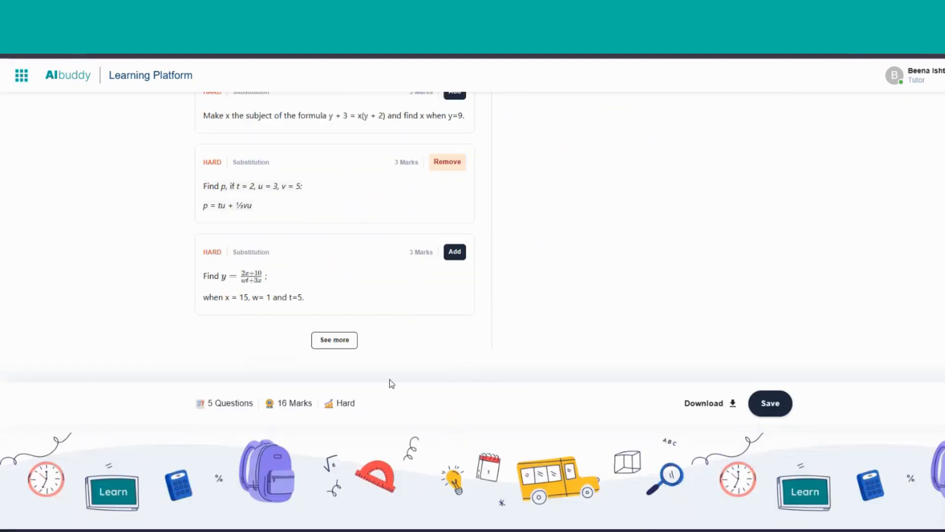
{"action": "left_click", "coordinate": [340, 341]}
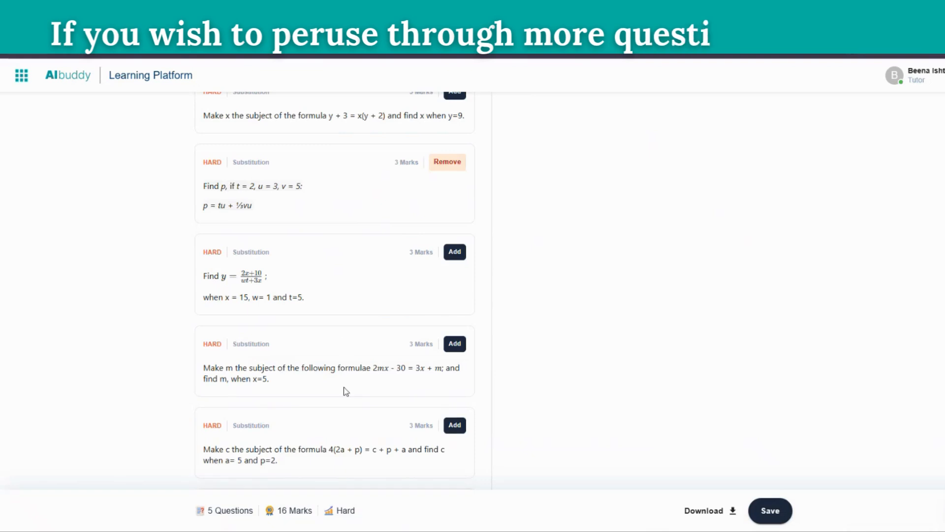
{"action": "scroll", "coordinate": [346, 392], "scroll_direction": "down", "scroll_amount": 3}
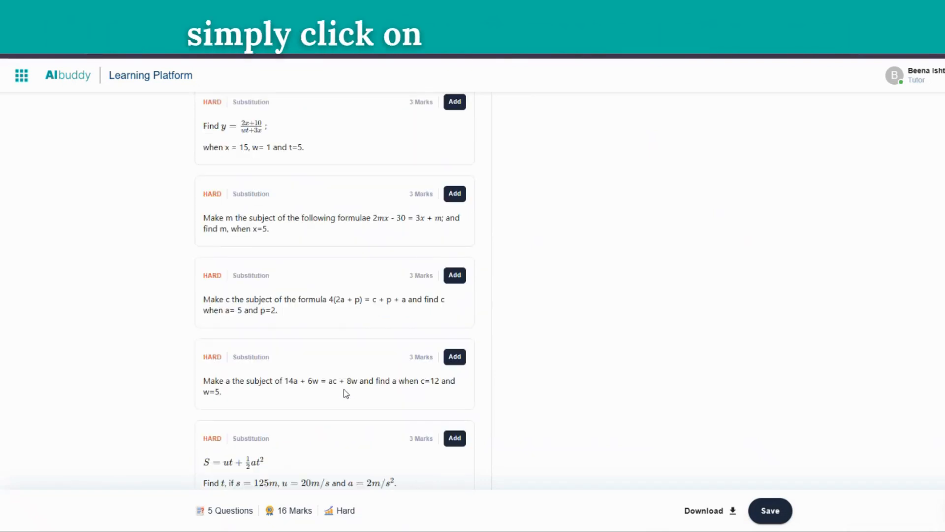
{"action": "scroll", "coordinate": [346, 393], "scroll_direction": "down", "scroll_amount": 1}
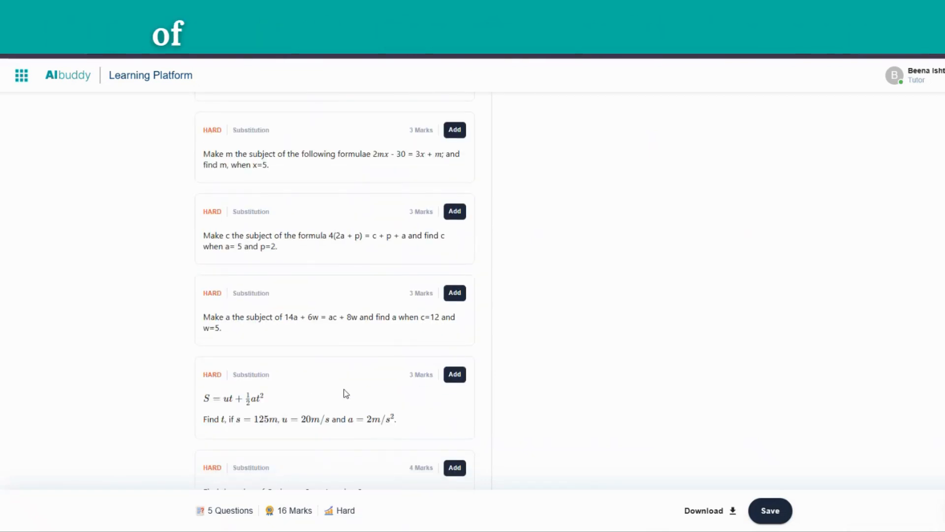
{"action": "scroll", "coordinate": [346, 392], "scroll_direction": "down", "scroll_amount": 1}
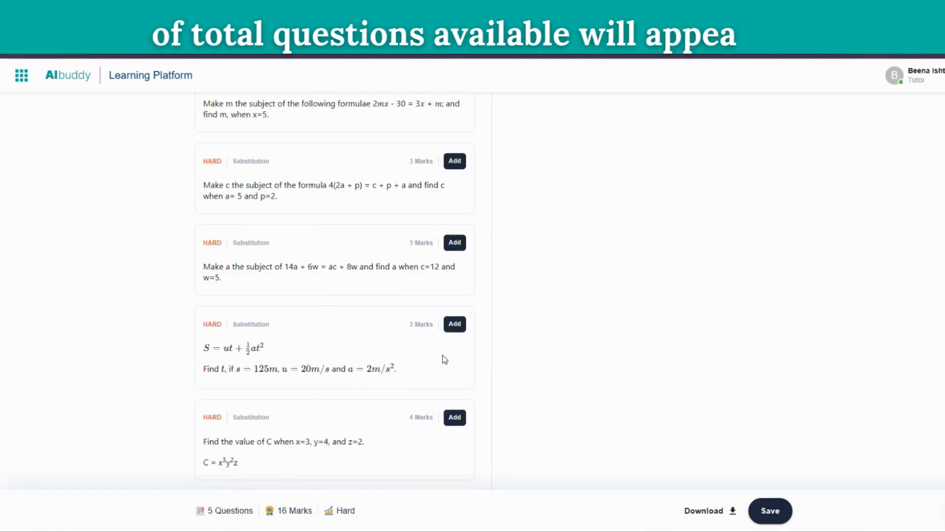
{"action": "left_click", "coordinate": [454, 325]}
Step: Add the question finding M when a = 2 and the expression question with p = -4 and q = -5 to the quiz
{"action": "scroll", "coordinate": [380, 411], "scroll_direction": "down", "scroll_amount": 4}
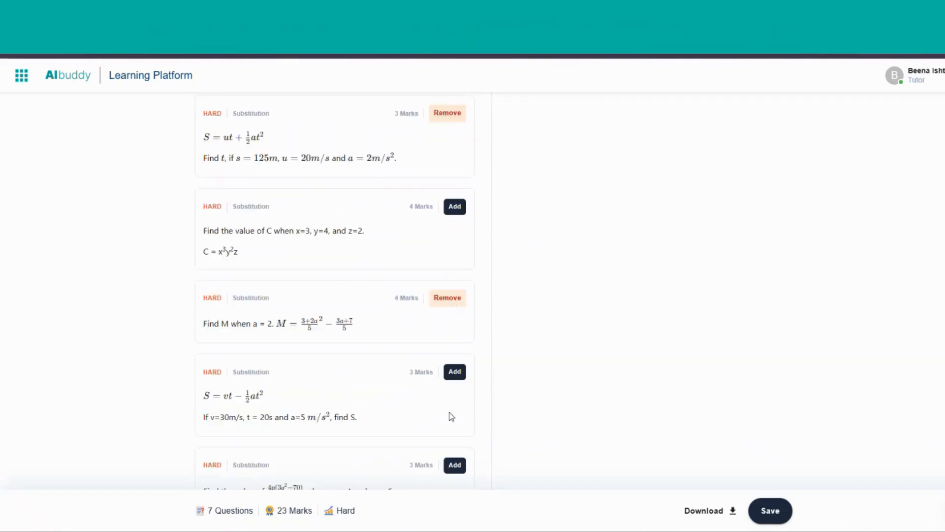
{"action": "scroll", "coordinate": [452, 416], "scroll_direction": "down", "scroll_amount": 2}
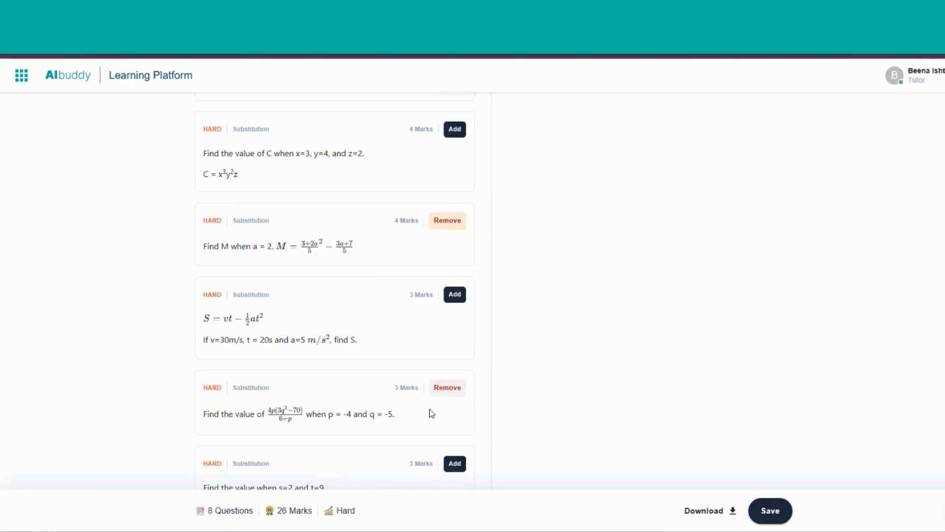
{"action": "scroll", "coordinate": [431, 413], "scroll_direction": "down", "scroll_amount": 3}
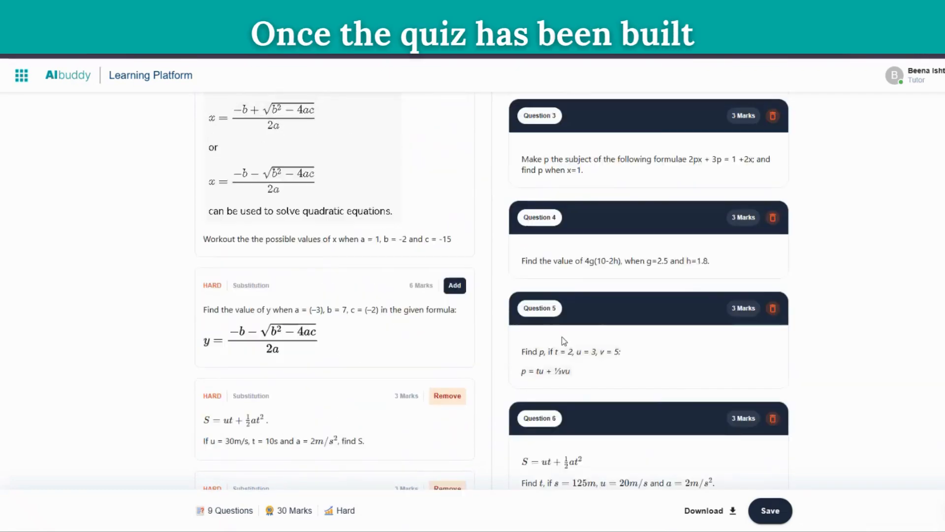
Step: Preview the printable version of the quiz through its download option, look through all its pages, and close the preview without saving
{"action": "scroll", "coordinate": [565, 341], "scroll_direction": "up", "scroll_amount": 10}
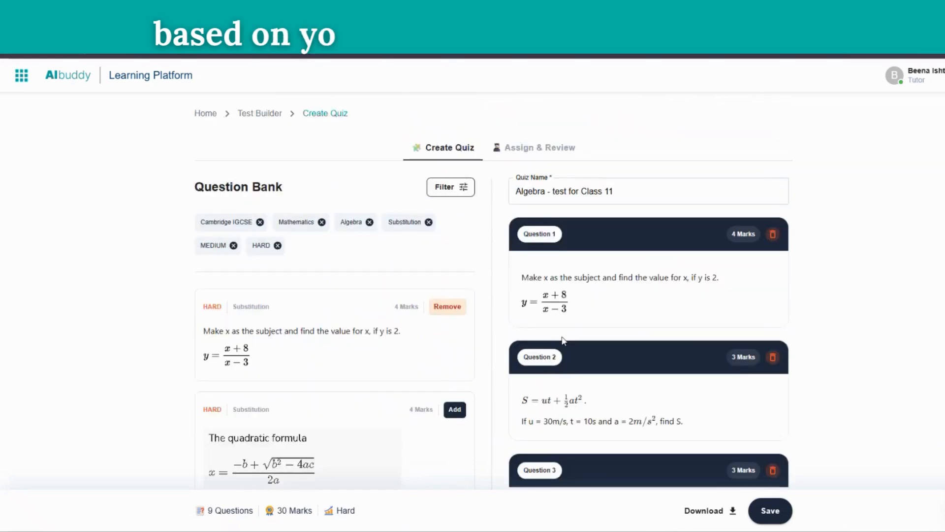
{"action": "left_click", "coordinate": [704, 511]}
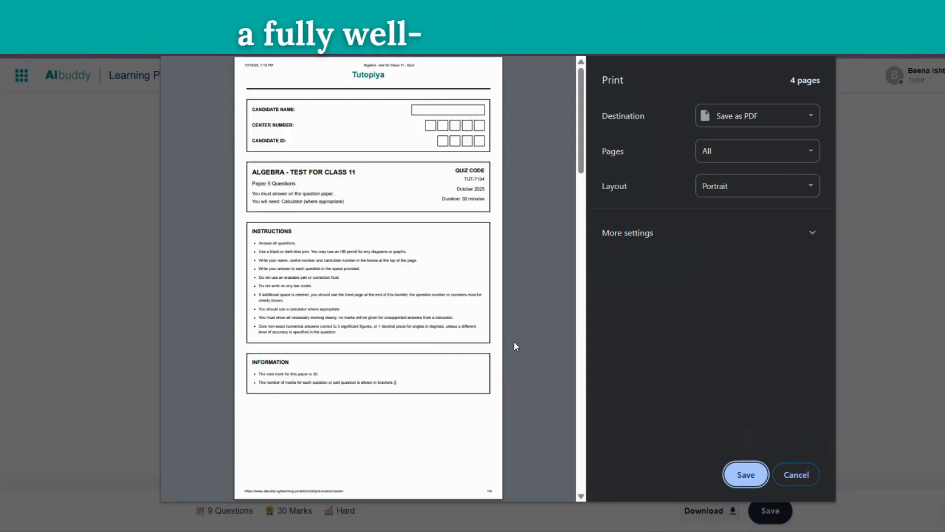
{"action": "scroll", "coordinate": [514, 342], "scroll_direction": "down", "scroll_amount": 15}
{"action": "scroll", "coordinate": [514, 343], "scroll_direction": "down", "scroll_amount": 5}
{"action": "scroll", "coordinate": [515, 343], "scroll_direction": "up", "scroll_amount": 20}
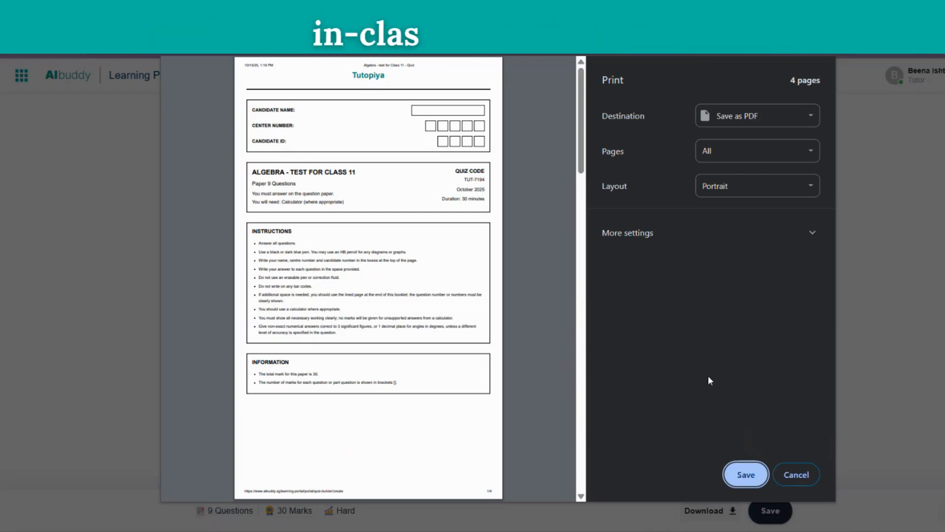
{"action": "left_click", "coordinate": [795, 476]}
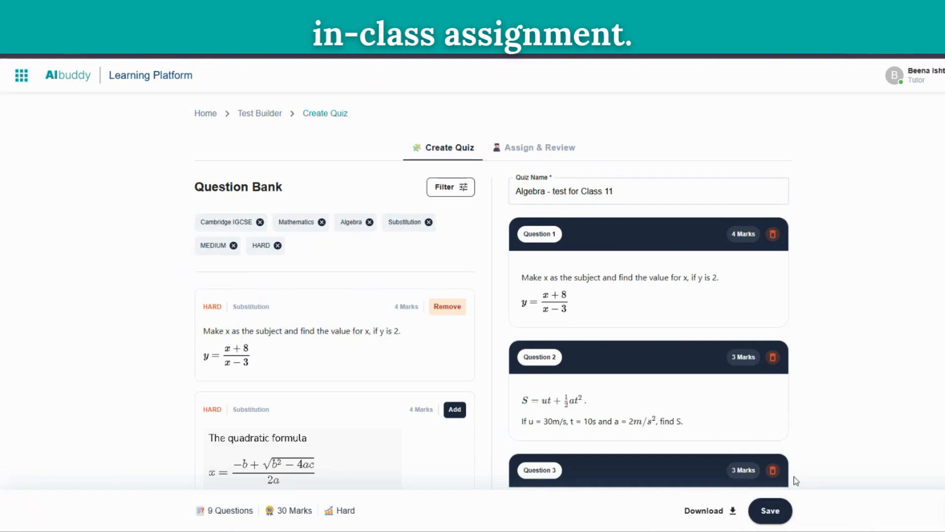
Step: Save the quiz and set its assignment to the IG11 Pearl - English Language (BH) class with a new section named Algebra
{"action": "left_click", "coordinate": [771, 512]}
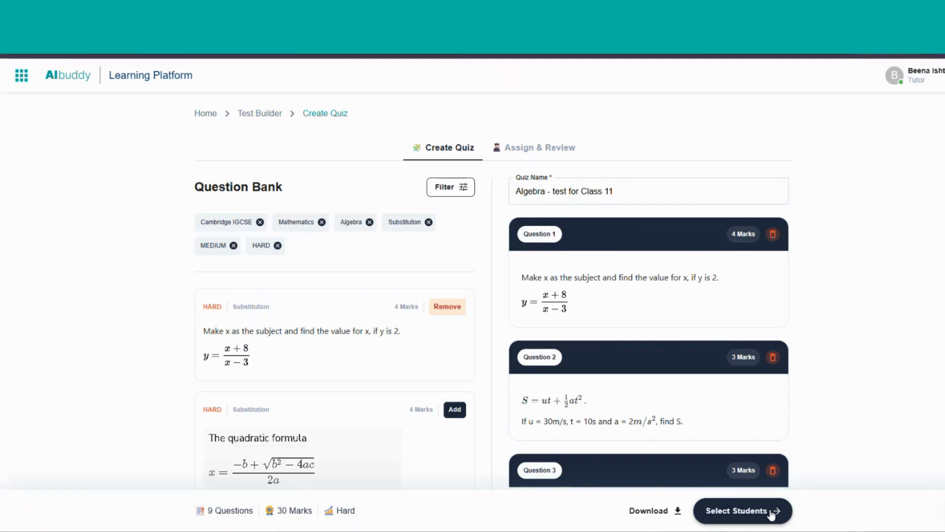
{"action": "left_click", "coordinate": [741, 513]}
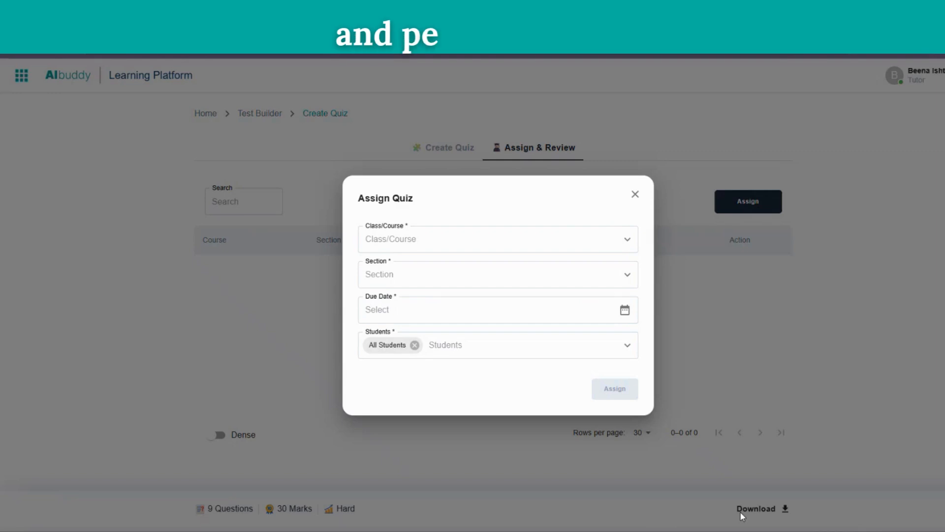
{"action": "left_click", "coordinate": [626, 251]}
{"action": "left_click", "coordinate": [548, 269]}
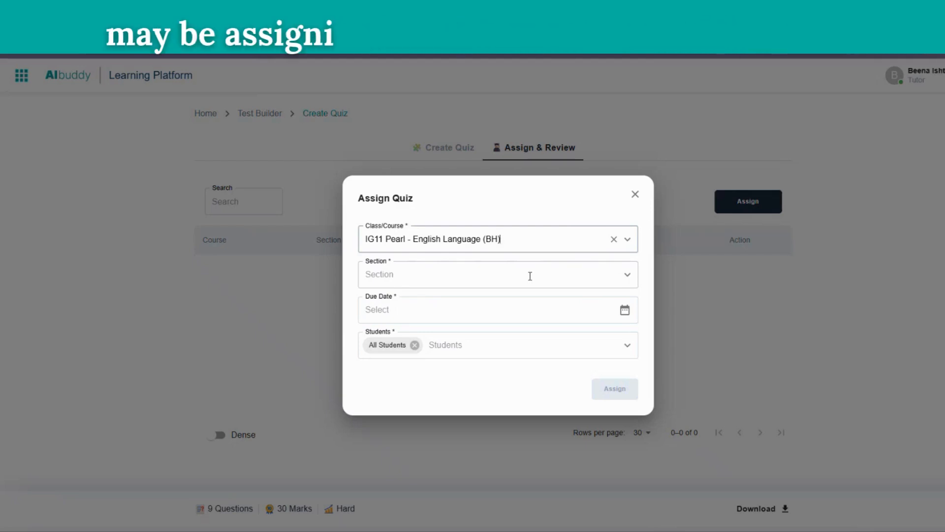
{"action": "left_click", "coordinate": [630, 279]}
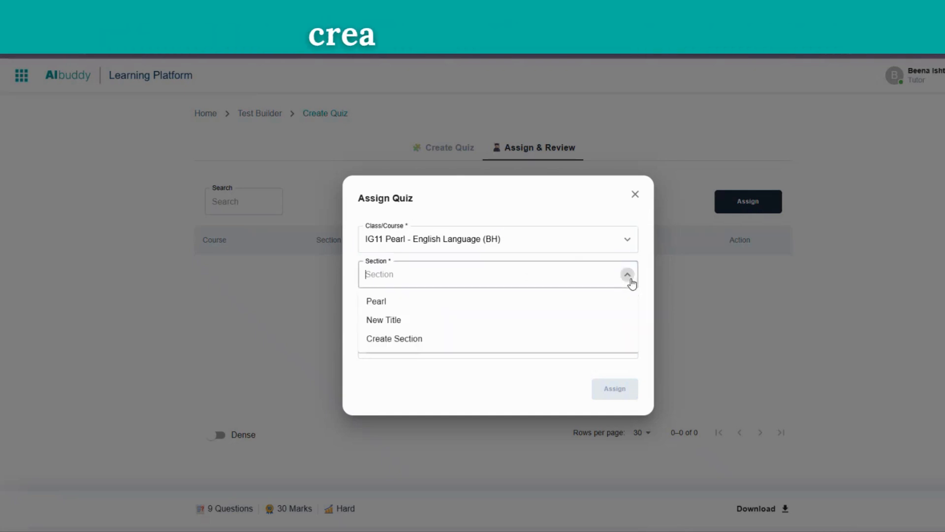
{"action": "left_click", "coordinate": [414, 339]}
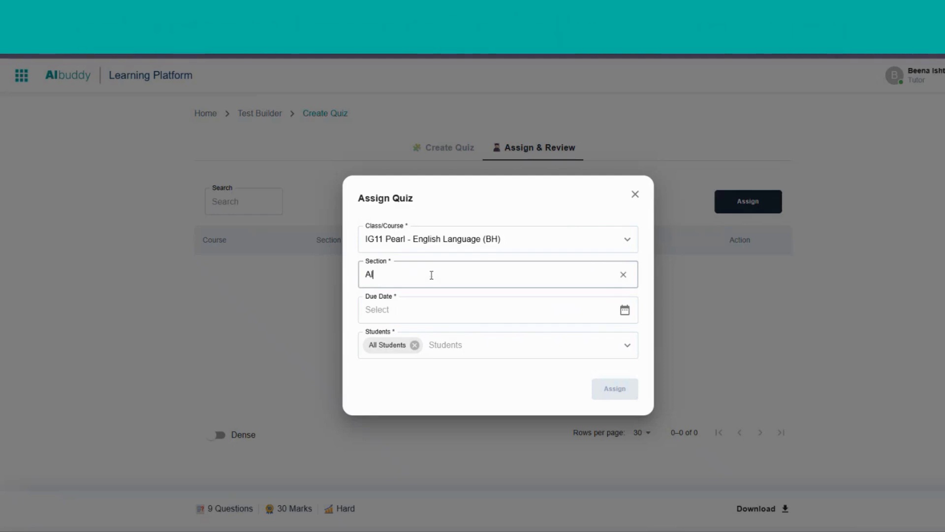
Step: Set the assignment's due date to 18 October 2025 at 01:18 PM
{"action": "left_click", "coordinate": [540, 311]}
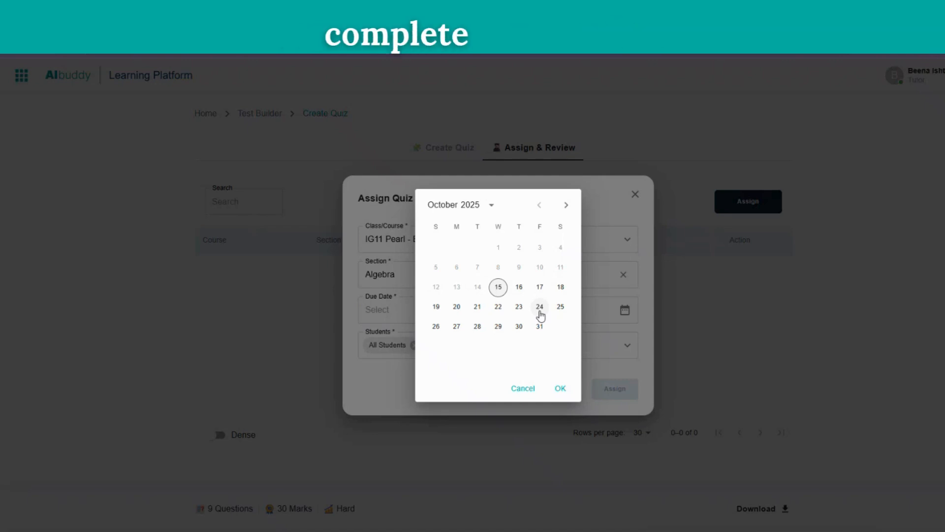
{"action": "left_click", "coordinate": [560, 288]}
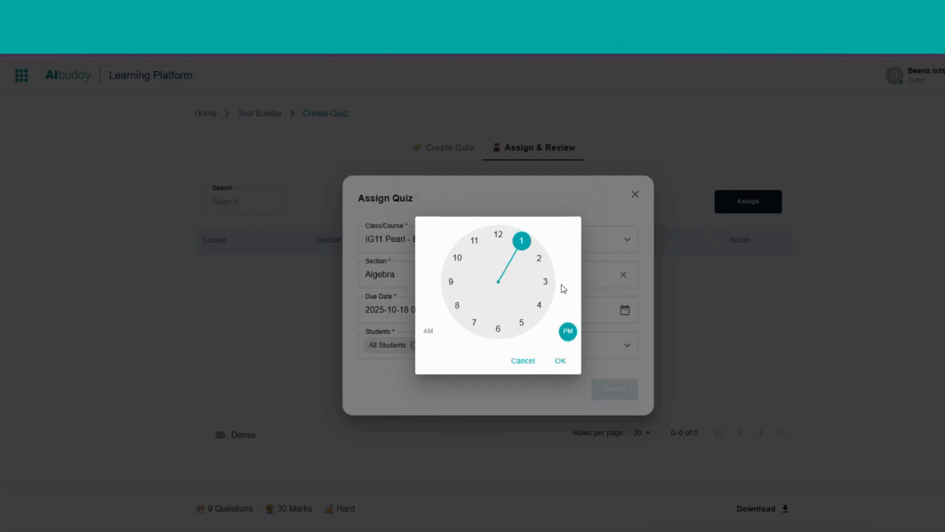
{"action": "left_click", "coordinate": [561, 362]}
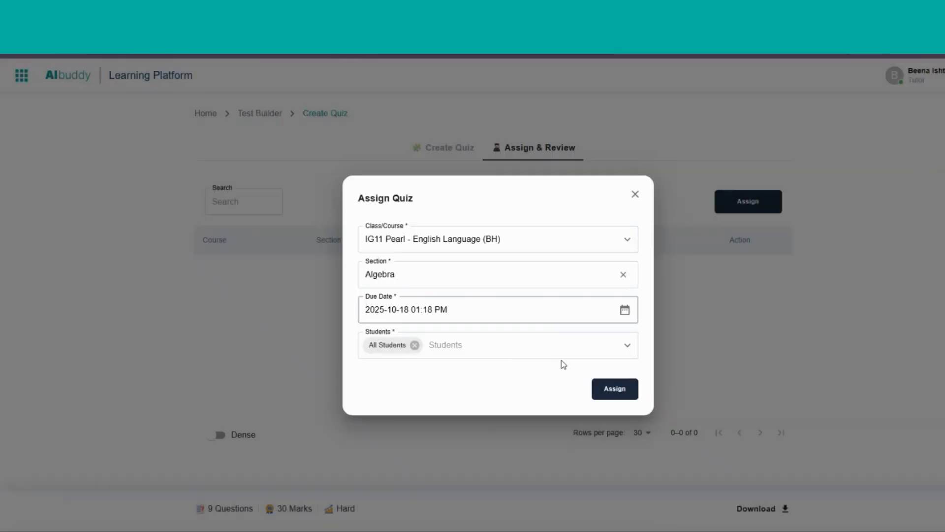
Step: Look through the class's student list, keep All Students selected, and assign the quiz
{"action": "left_click", "coordinate": [510, 346]}
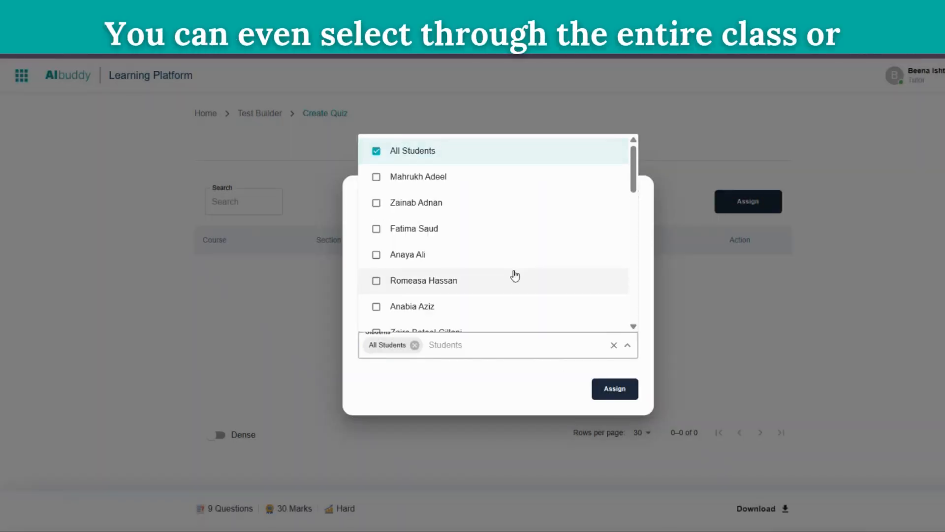
{"action": "scroll", "coordinate": [514, 274], "scroll_direction": "down", "scroll_amount": 3}
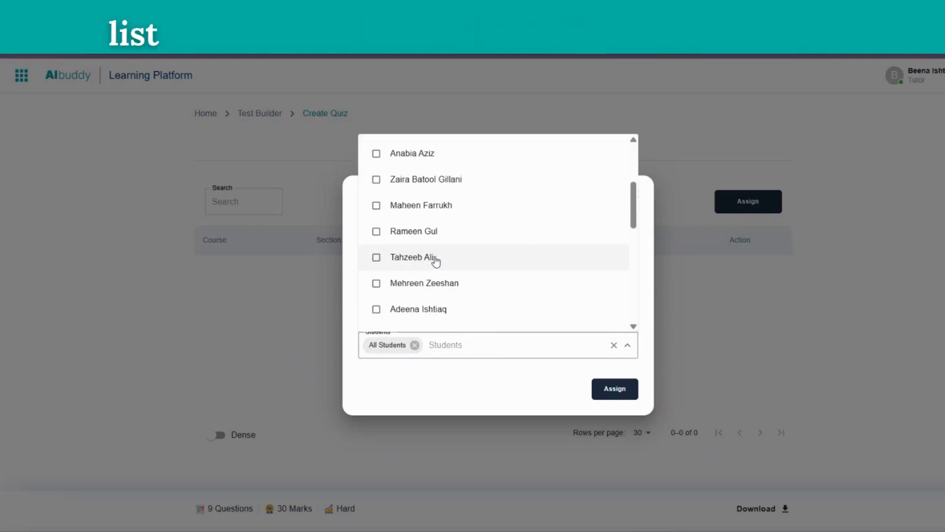
{"action": "scroll", "coordinate": [441, 291], "scroll_direction": "down", "scroll_amount": 4}
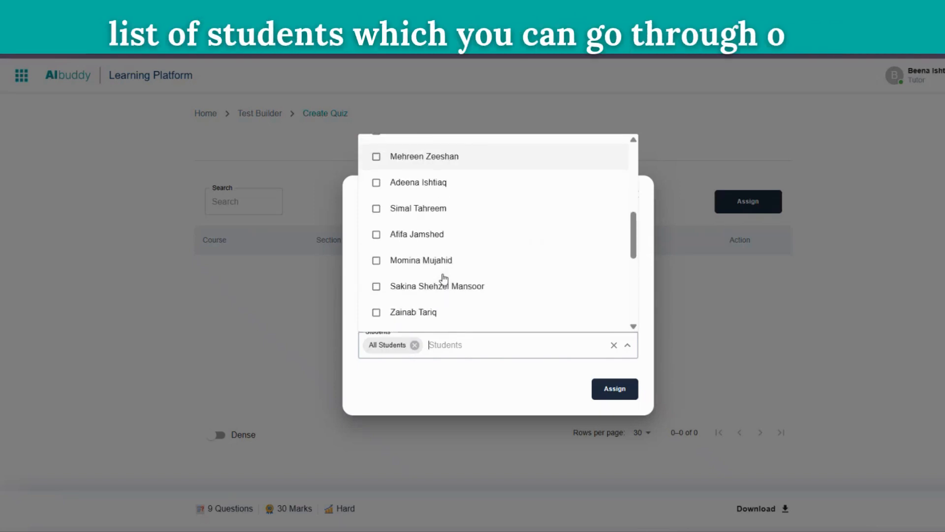
{"action": "scroll", "coordinate": [444, 279], "scroll_direction": "down", "scroll_amount": 4}
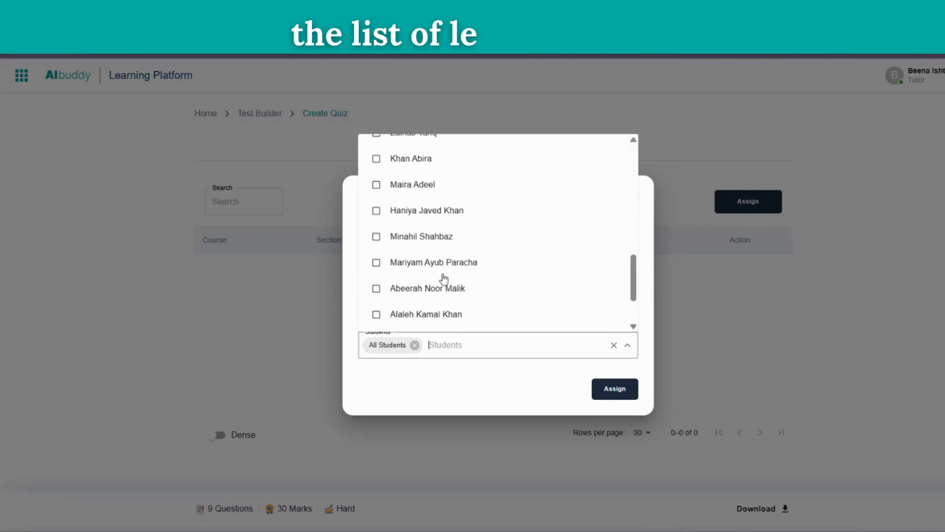
{"action": "left_click", "coordinate": [443, 344]}
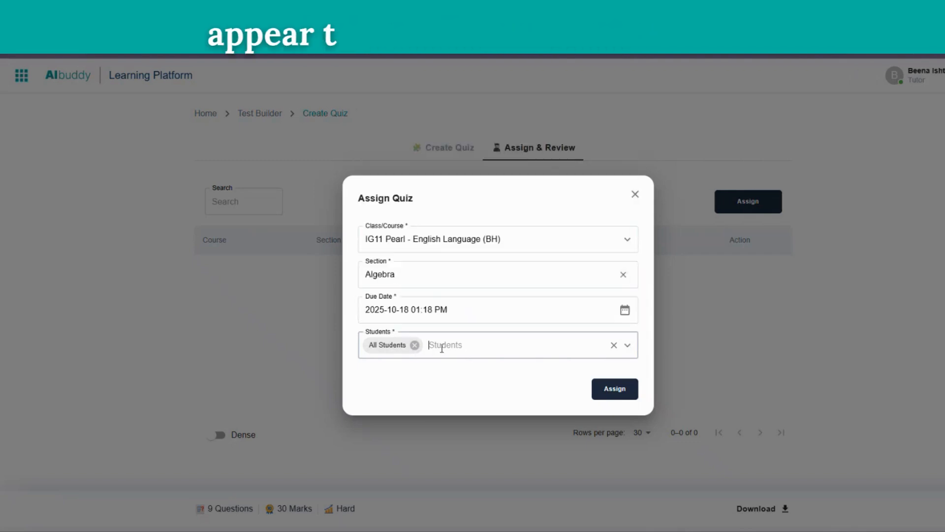
{"action": "left_click", "coordinate": [618, 390]}
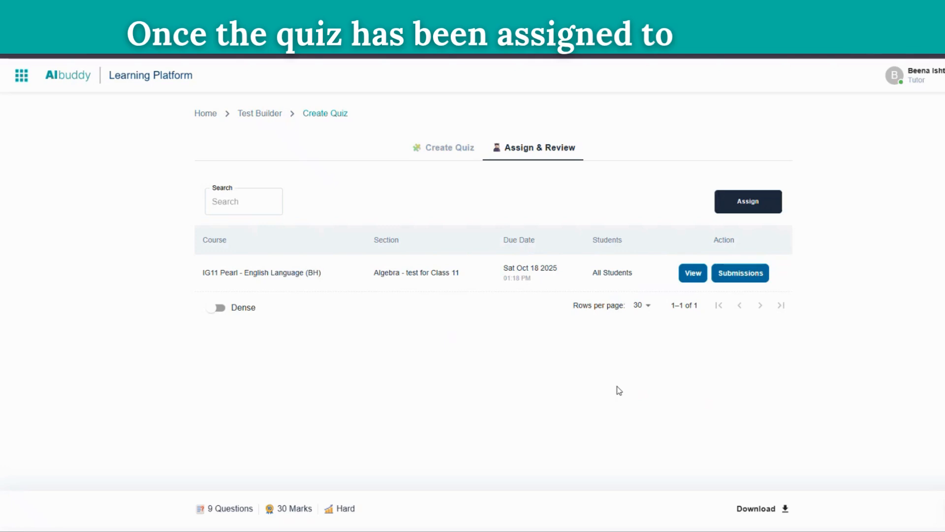
Step: Examine the assigned algebra quiz's student submissions for status, marks and time, and close the overview
{"action": "left_click", "coordinate": [741, 282]}
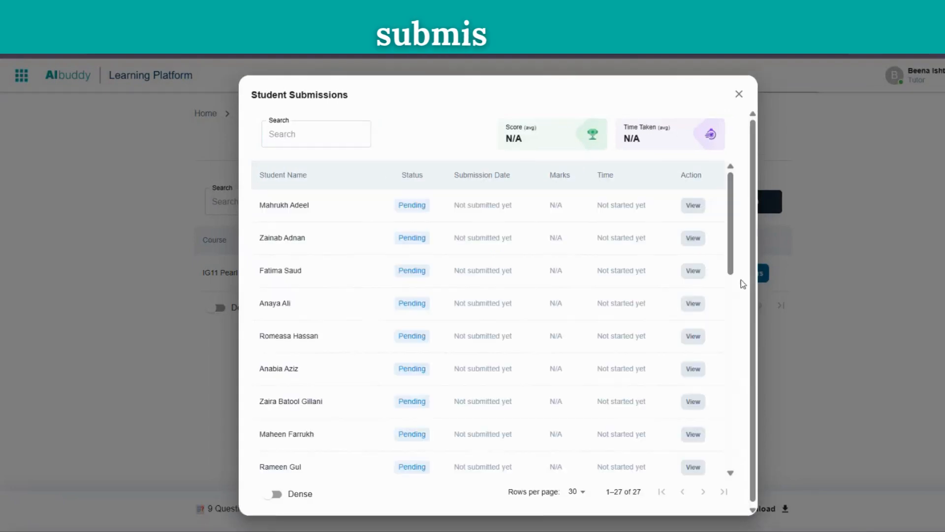
{"action": "scroll", "coordinate": [486, 337], "scroll_direction": "down", "scroll_amount": 3}
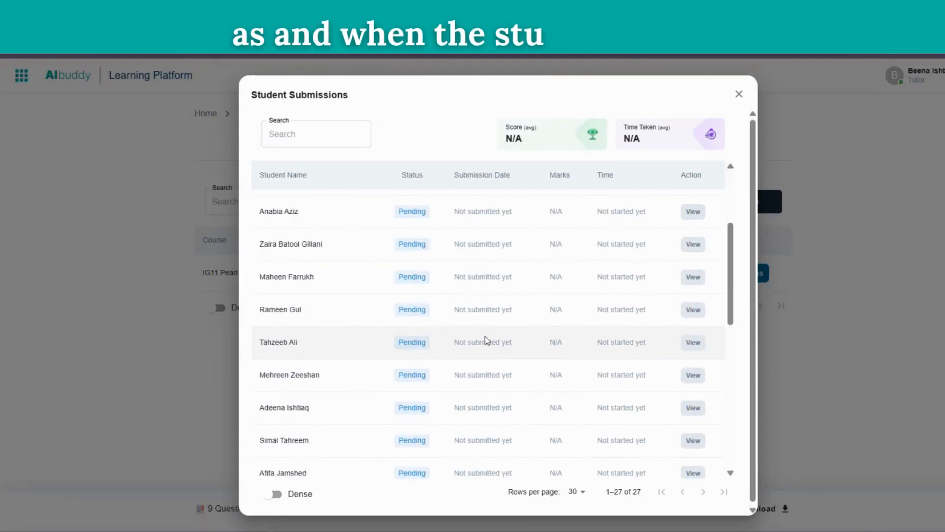
{"action": "scroll", "coordinate": [485, 339], "scroll_direction": "down", "scroll_amount": 6}
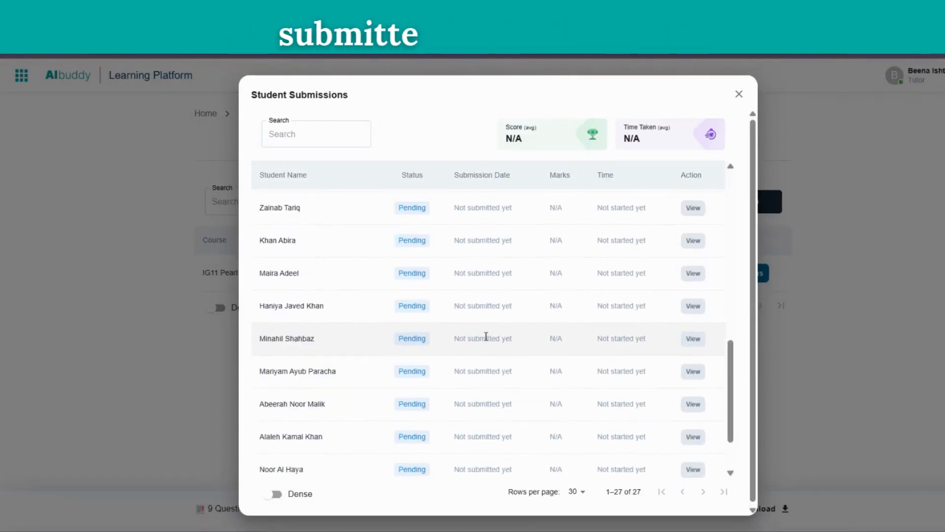
{"action": "scroll", "coordinate": [486, 339], "scroll_direction": "up", "scroll_amount": 5}
{"action": "scroll", "coordinate": [487, 339], "scroll_direction": "up", "scroll_amount": 4}
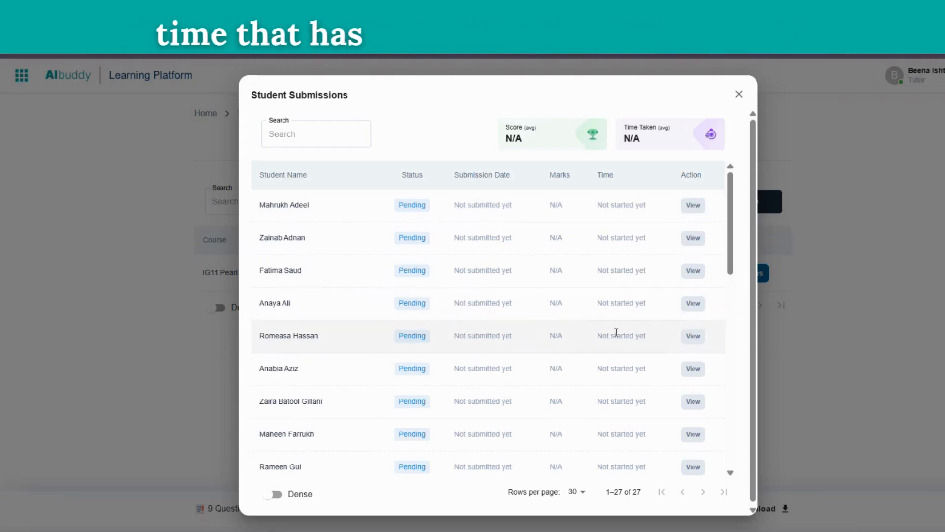
{"action": "scroll", "coordinate": [617, 333], "scroll_direction": "down", "scroll_amount": 6}
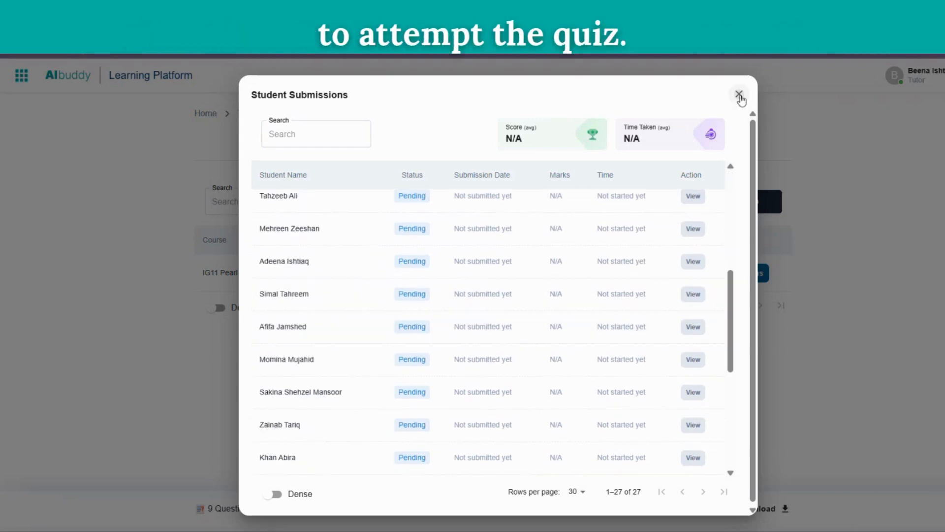
{"action": "left_click", "coordinate": [739, 94]}
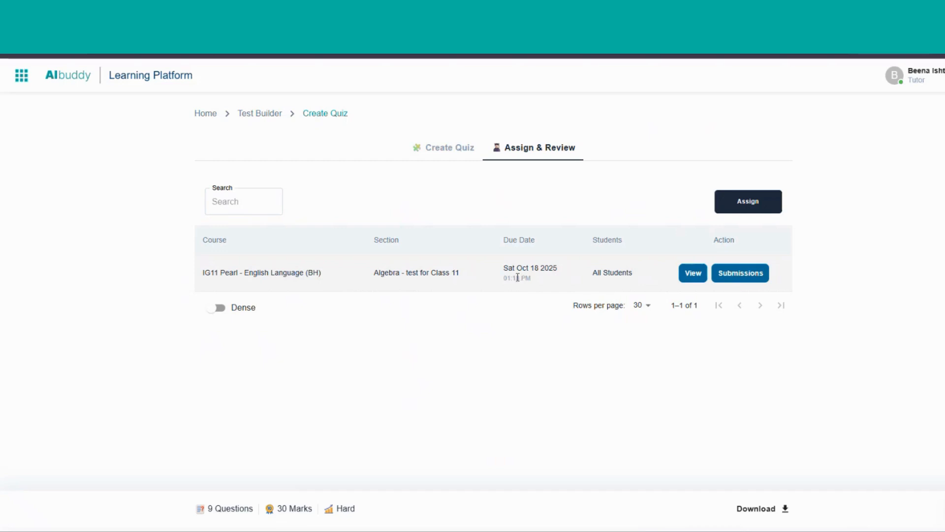
{"action": "left_click", "coordinate": [258, 202]}
{"action": "left_click", "coordinate": [489, 206]}
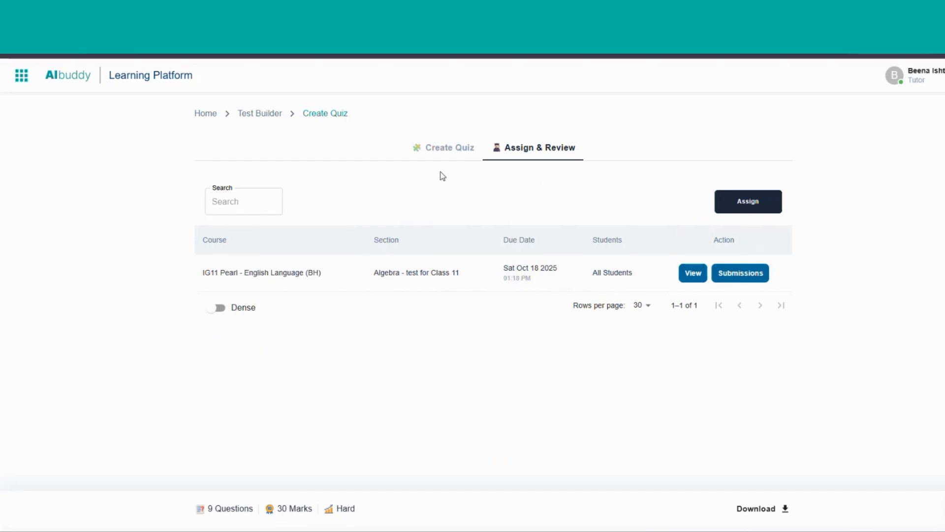
Step: Return to the Test Builder quiz list and open the assignments of The Necklace quiz for review
{"action": "left_click", "coordinate": [441, 156]}
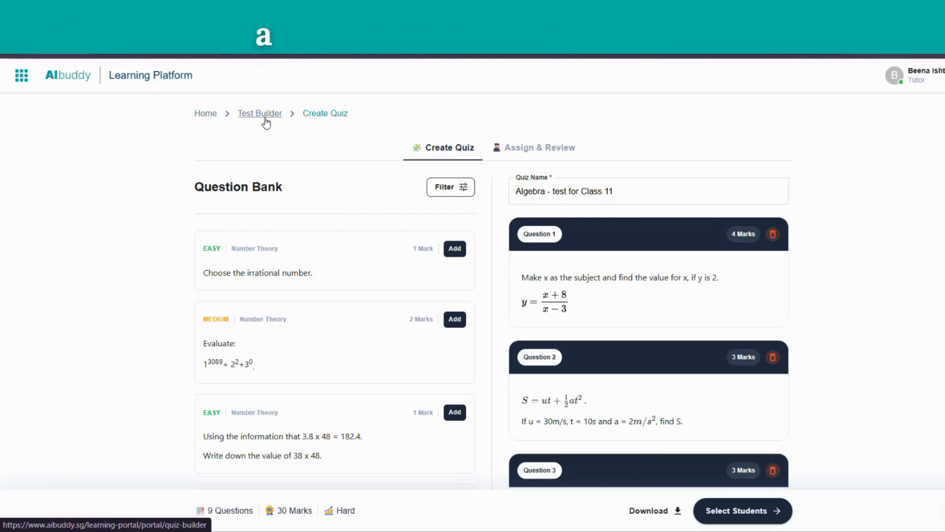
{"action": "left_click", "coordinate": [263, 116]}
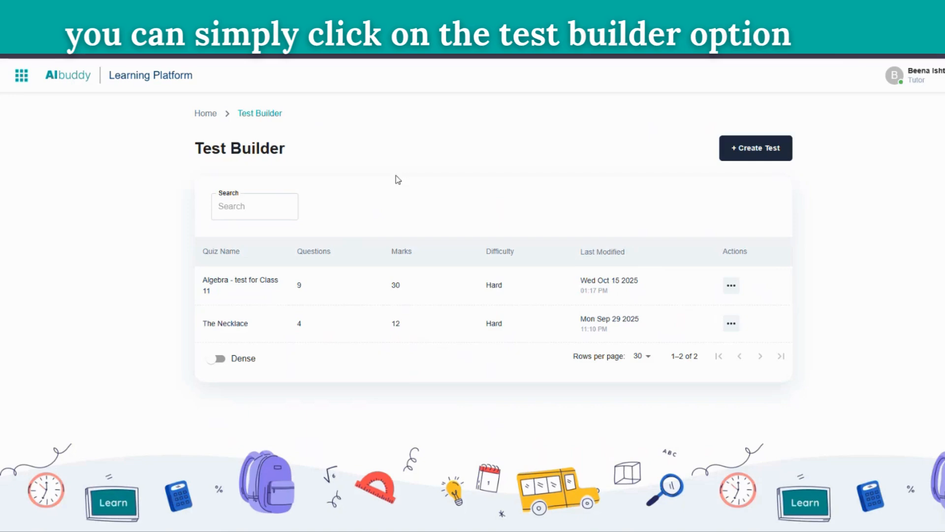
{"action": "left_click", "coordinate": [732, 324]}
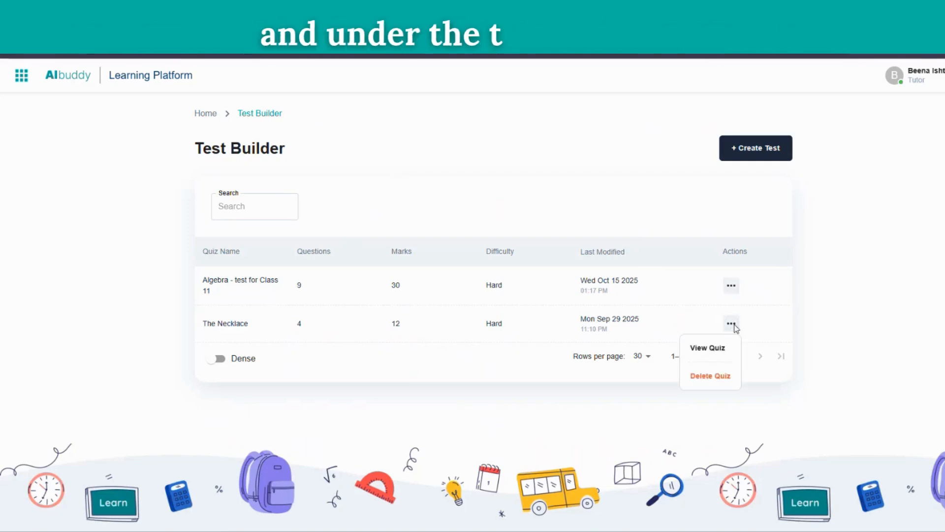
{"action": "left_click", "coordinate": [719, 354]}
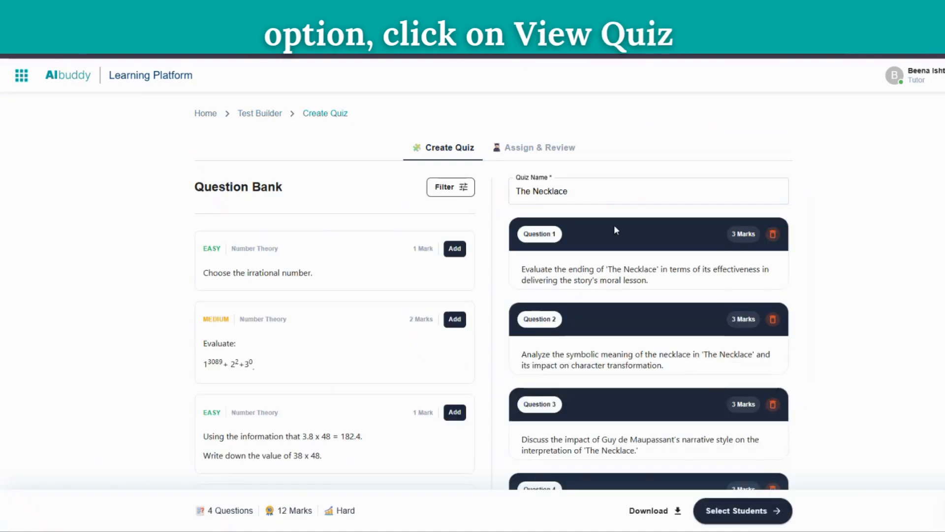
{"action": "left_click", "coordinate": [561, 152]}
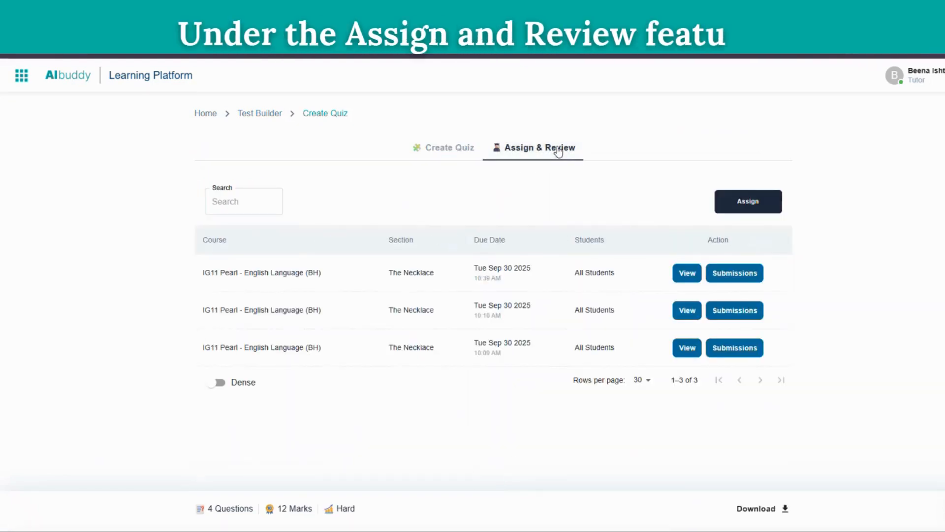
Step: Open the first assignment's submissions and examine the first student's report, including the question breakdown and detailed marking scheme
{"action": "left_click", "coordinate": [733, 281]}
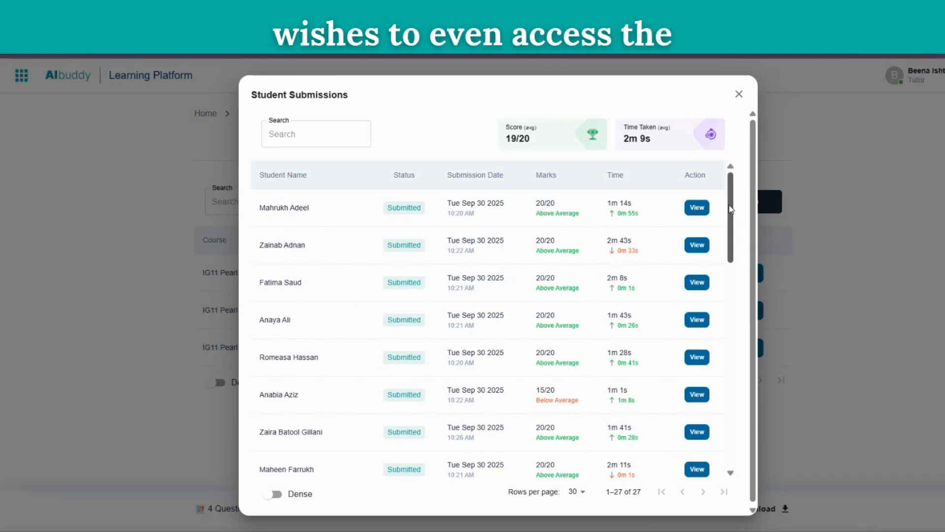
{"action": "left_click", "coordinate": [706, 215]}
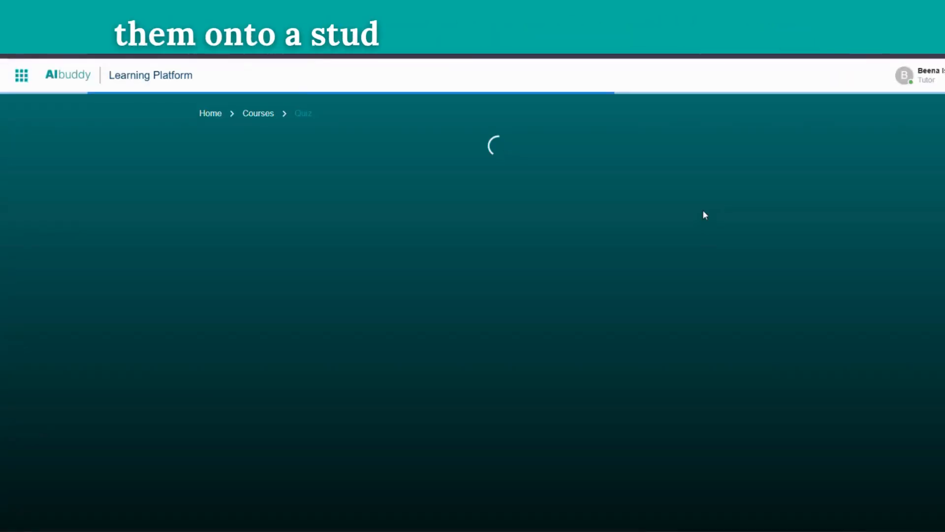
{"action": "scroll", "coordinate": [421, 336], "scroll_direction": "down", "scroll_amount": 2}
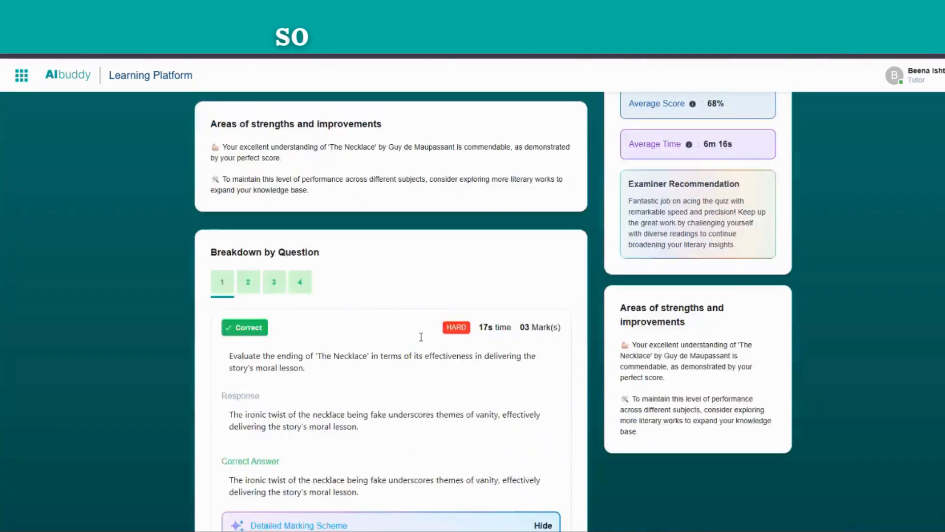
{"action": "scroll", "coordinate": [421, 337], "scroll_direction": "down", "scroll_amount": 12}
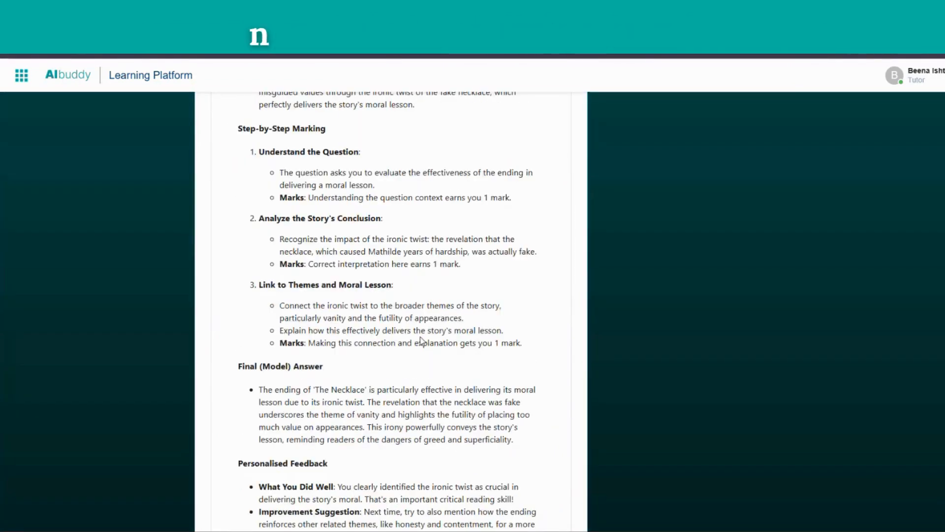
{"action": "scroll", "coordinate": [421, 340], "scroll_direction": "up", "scroll_amount": 14}
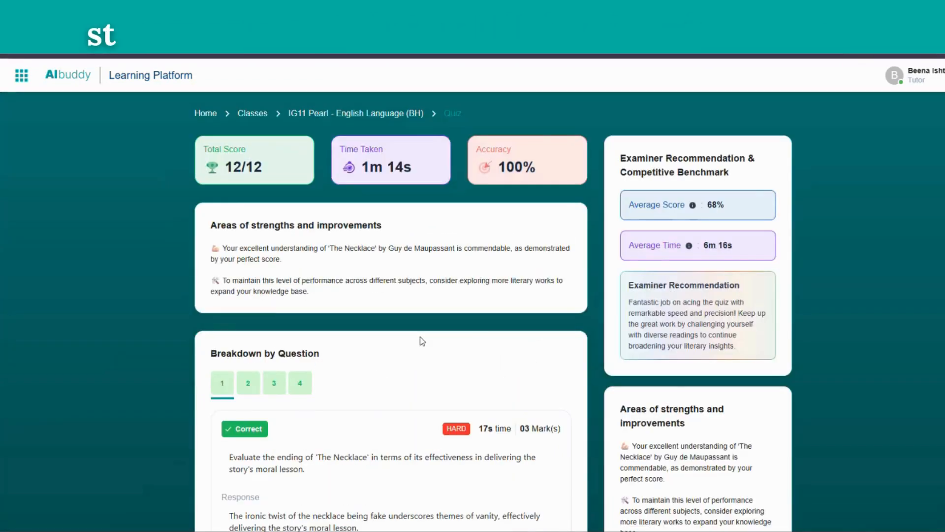
Step: Read the first question's step-by-step marking and model answer in the student's report, and return to the report's score summary
{"action": "scroll", "coordinate": [422, 340], "scroll_direction": "down", "scroll_amount": 12}
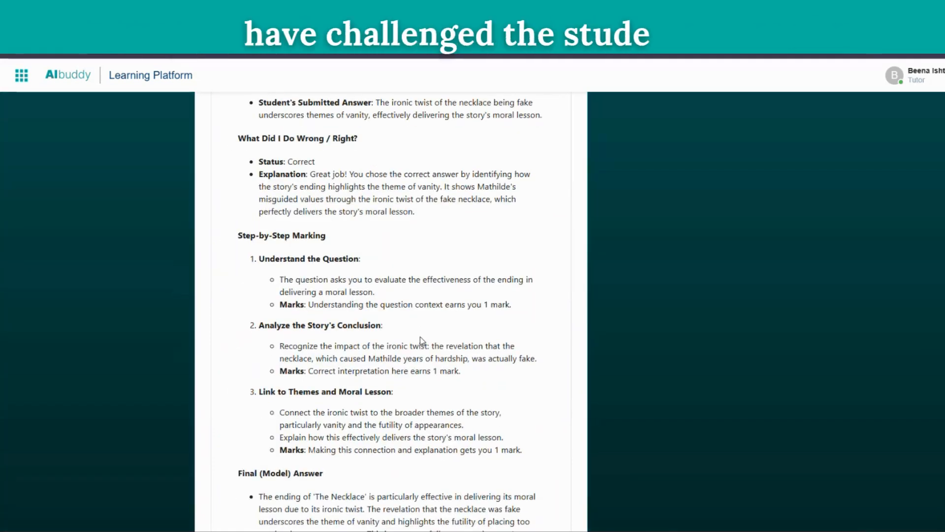
{"action": "scroll", "coordinate": [421, 340], "scroll_direction": "down", "scroll_amount": 5}
{"action": "scroll", "coordinate": [421, 339], "scroll_direction": "up", "scroll_amount": 13}
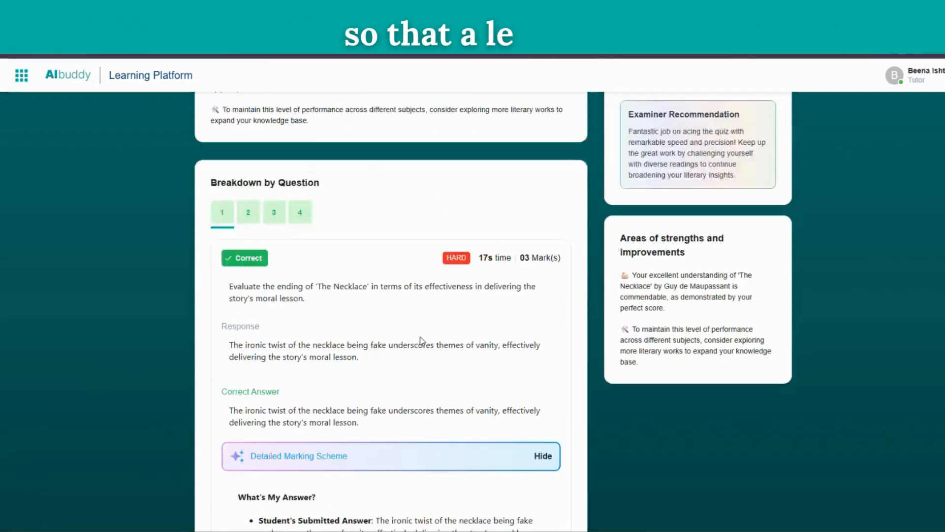
{"action": "scroll", "coordinate": [421, 340], "scroll_direction": "up", "scroll_amount": 4}
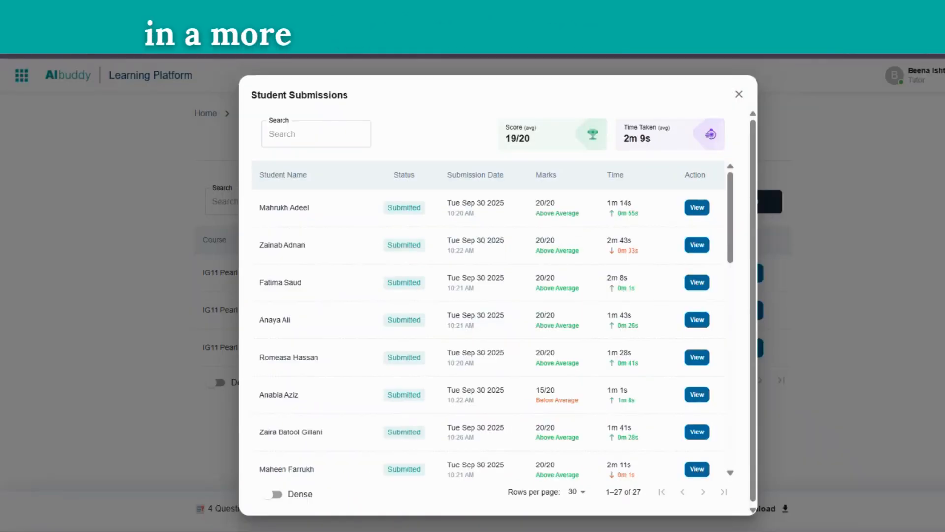
Step: Look through The Necklace assignment's student submissions for marks and time taken, and close the overview
{"action": "scroll", "coordinate": [584, 386], "scroll_direction": "down", "scroll_amount": 5}
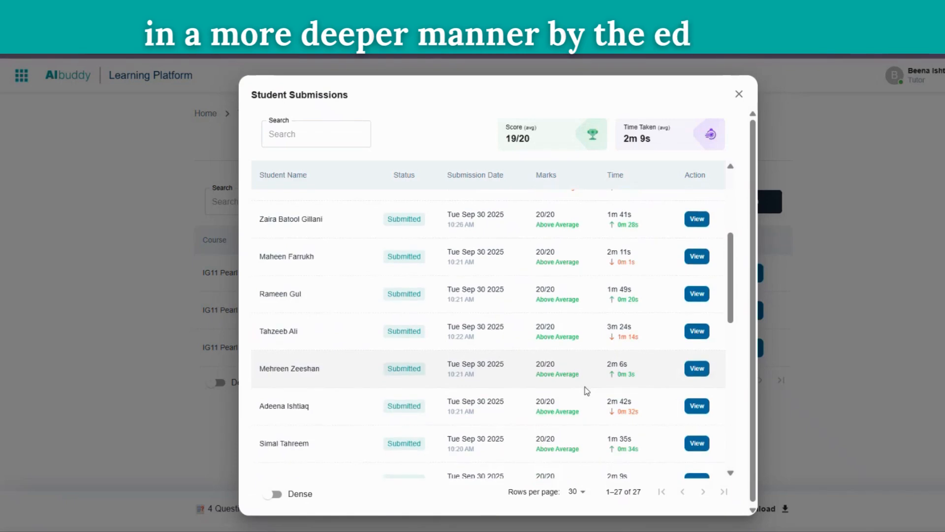
{"action": "scroll", "coordinate": [585, 386], "scroll_direction": "up", "scroll_amount": 5}
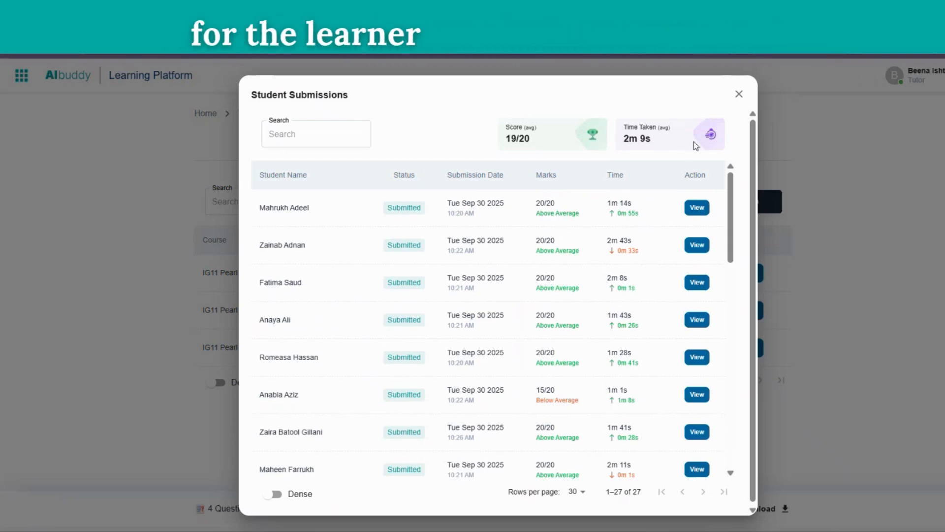
{"action": "left_click", "coordinate": [739, 94]}
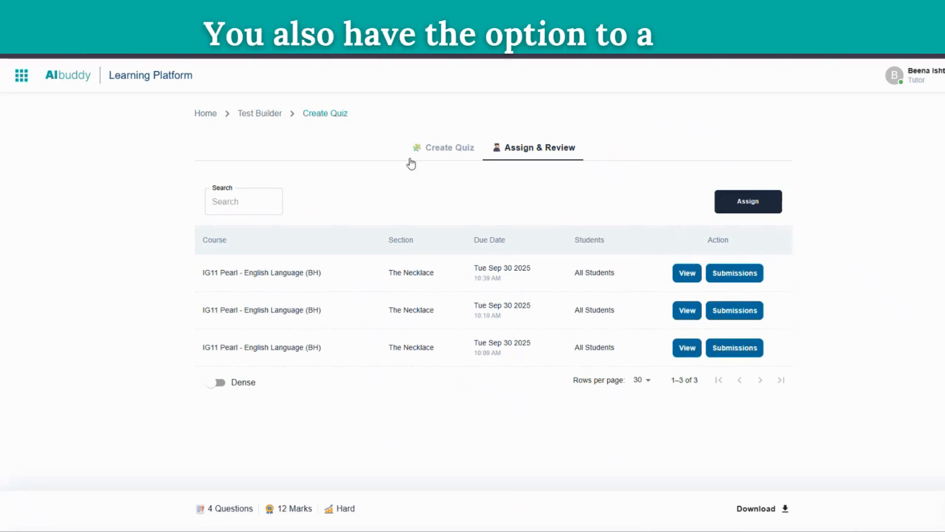
Step: Return to the Test Builder quiz list and try to delete the quiz "Algebra - test for Class 11"
{"action": "left_click", "coordinate": [270, 114]}
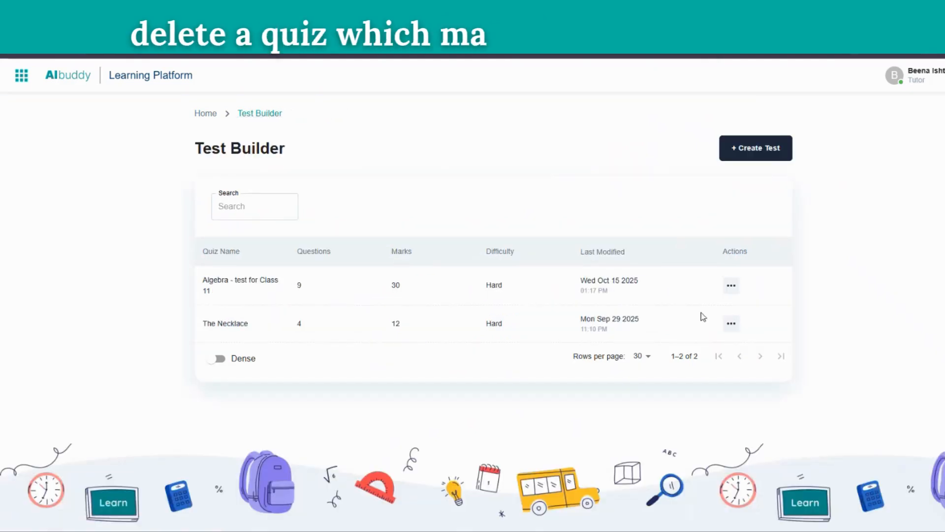
{"action": "left_click", "coordinate": [732, 287]}
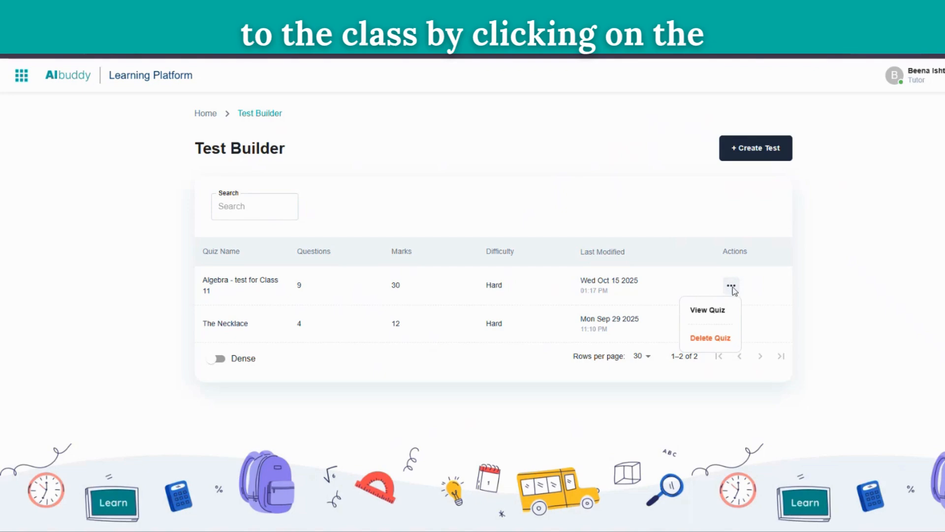
{"action": "left_click", "coordinate": [715, 339]}
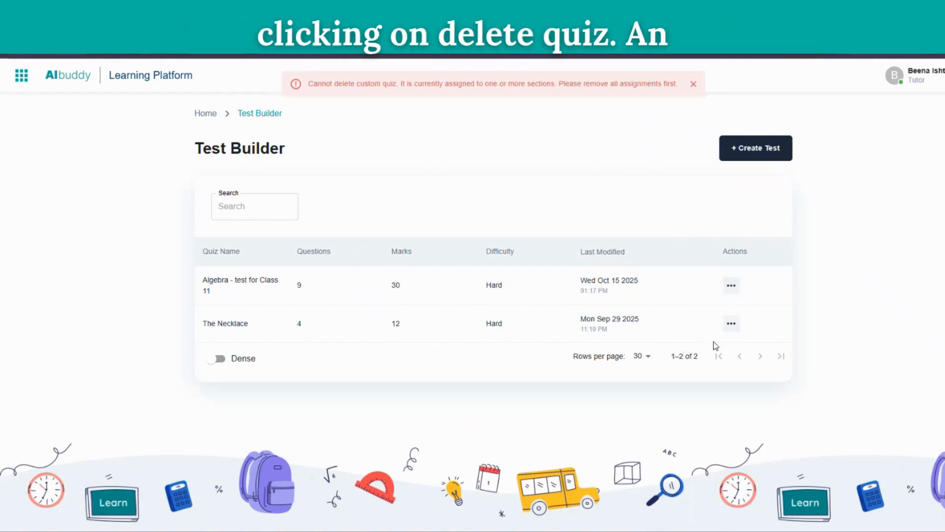